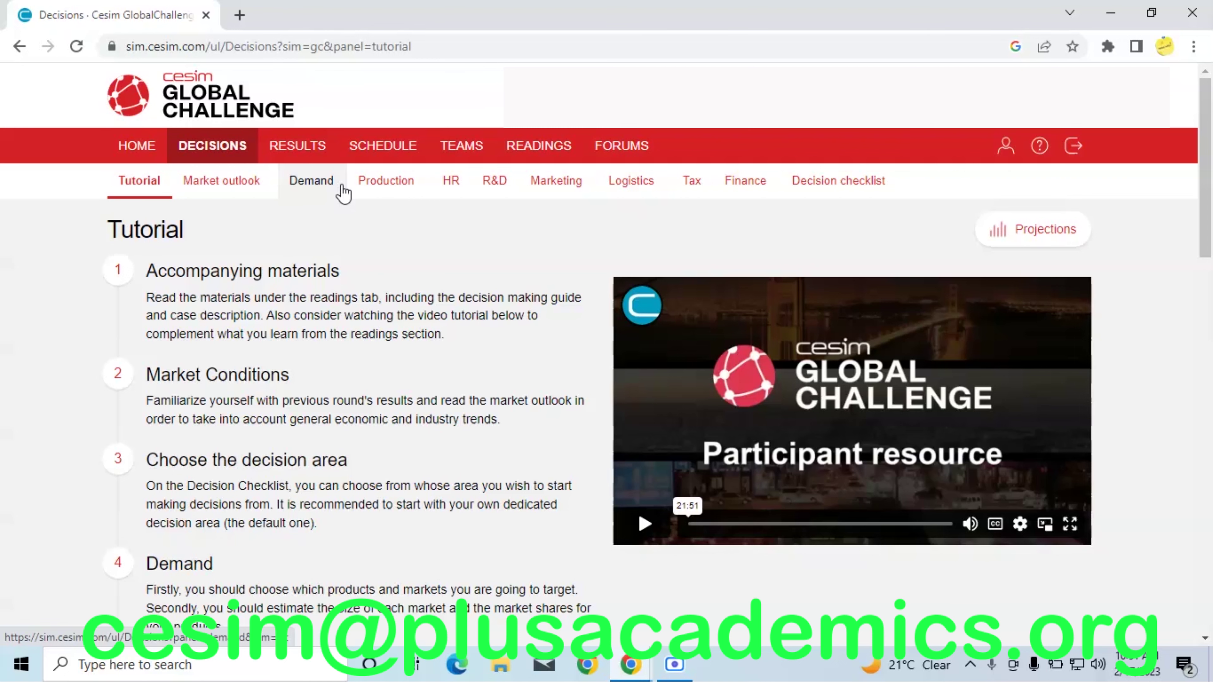
Read the market outlook's sections on demand, costs, finance and sustainability.
left_click(211, 194)
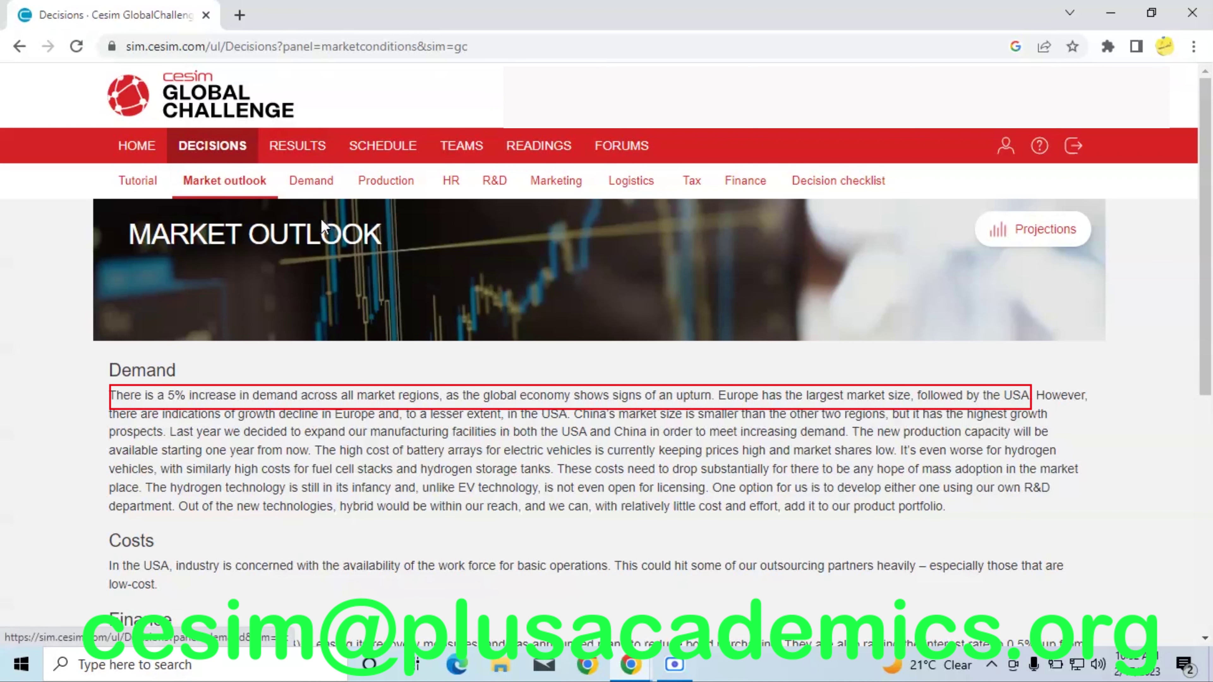
scroll(321, 246, "down", 1)
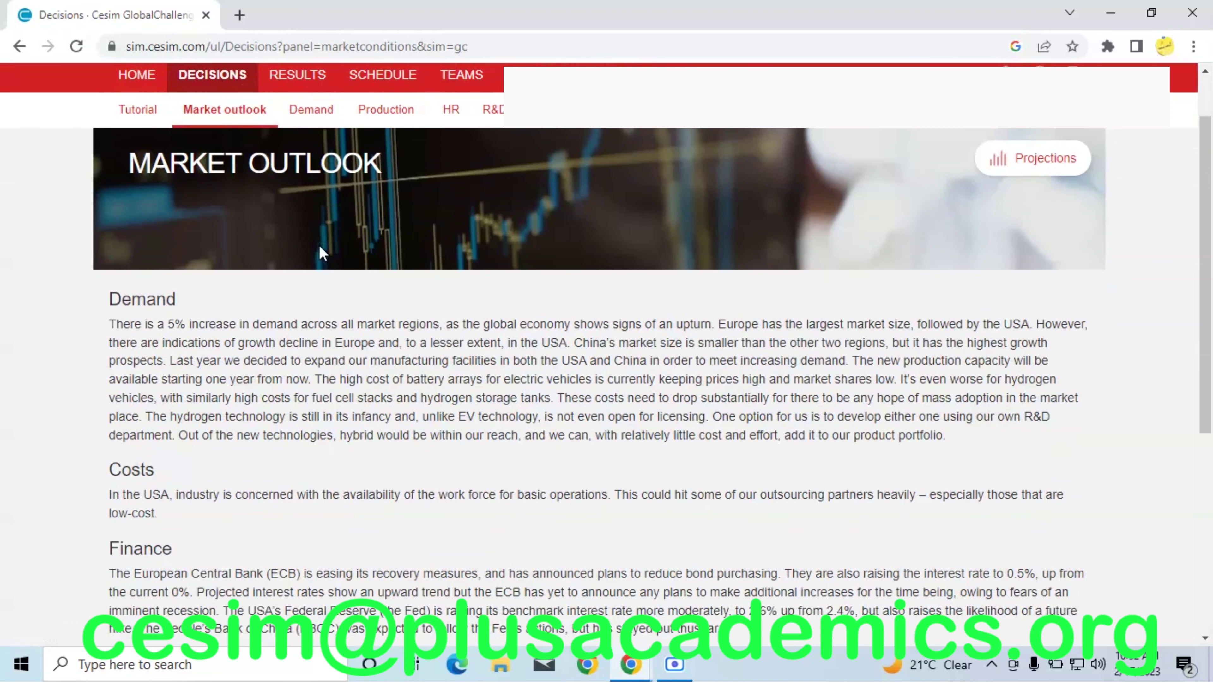
scroll(320, 253, "down", 3)
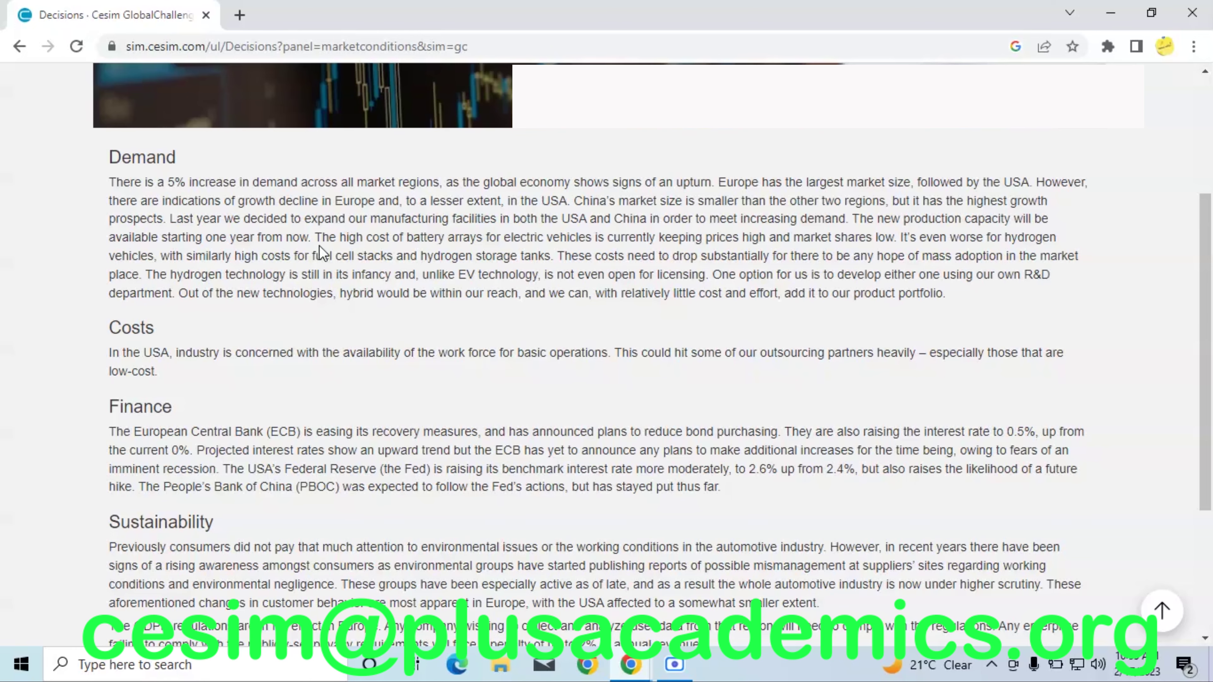
scroll(319, 246, "up", 4)
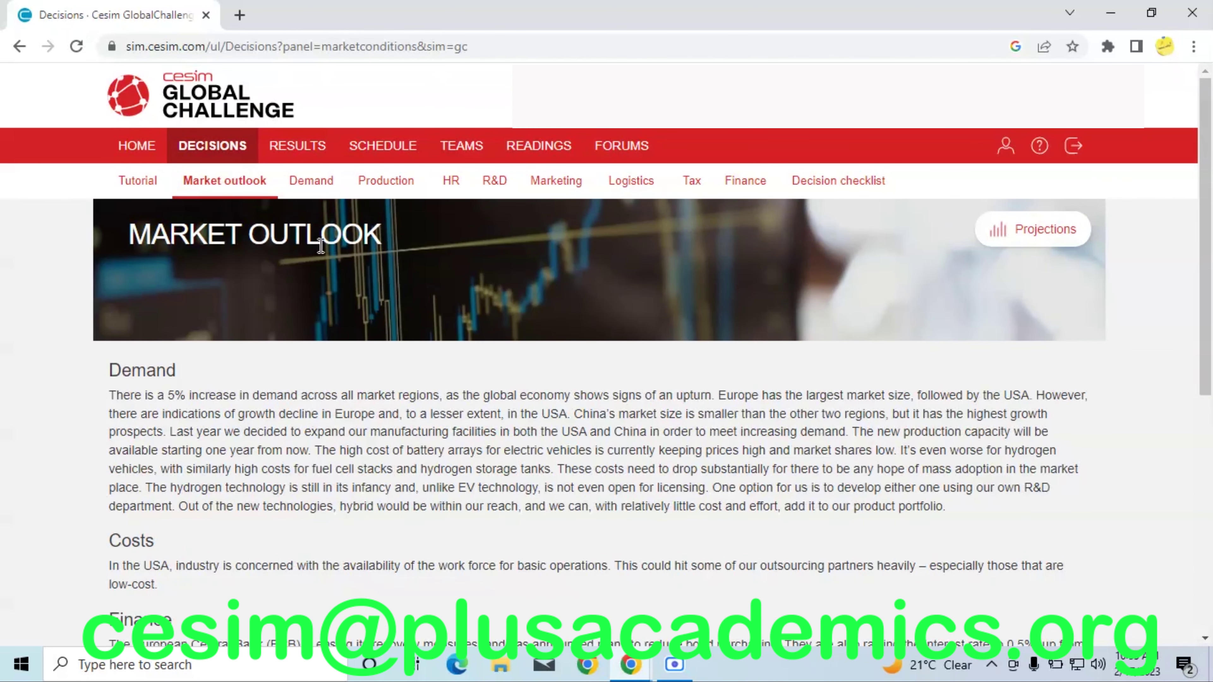
left_click(311, 181)
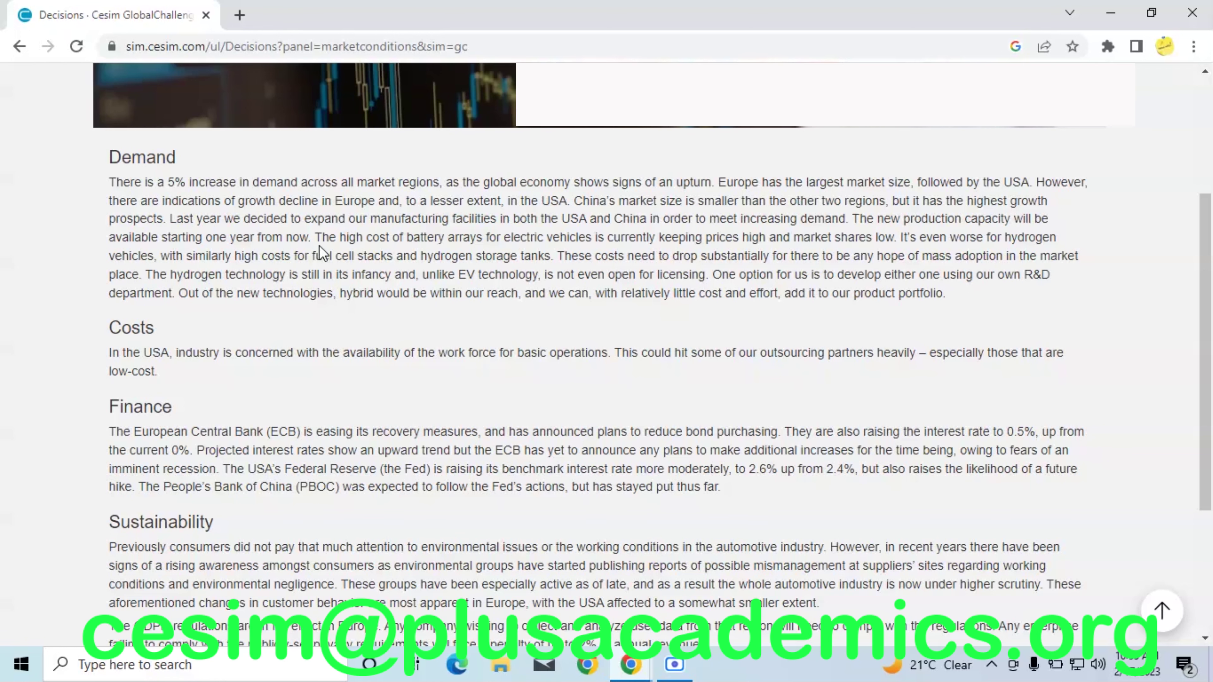
scroll(319, 245, "up", 5)
Review the demand decisions: predicted market growth, refueling network coverage and market share estimates for USA, China and Europe.
left_click(311, 181)
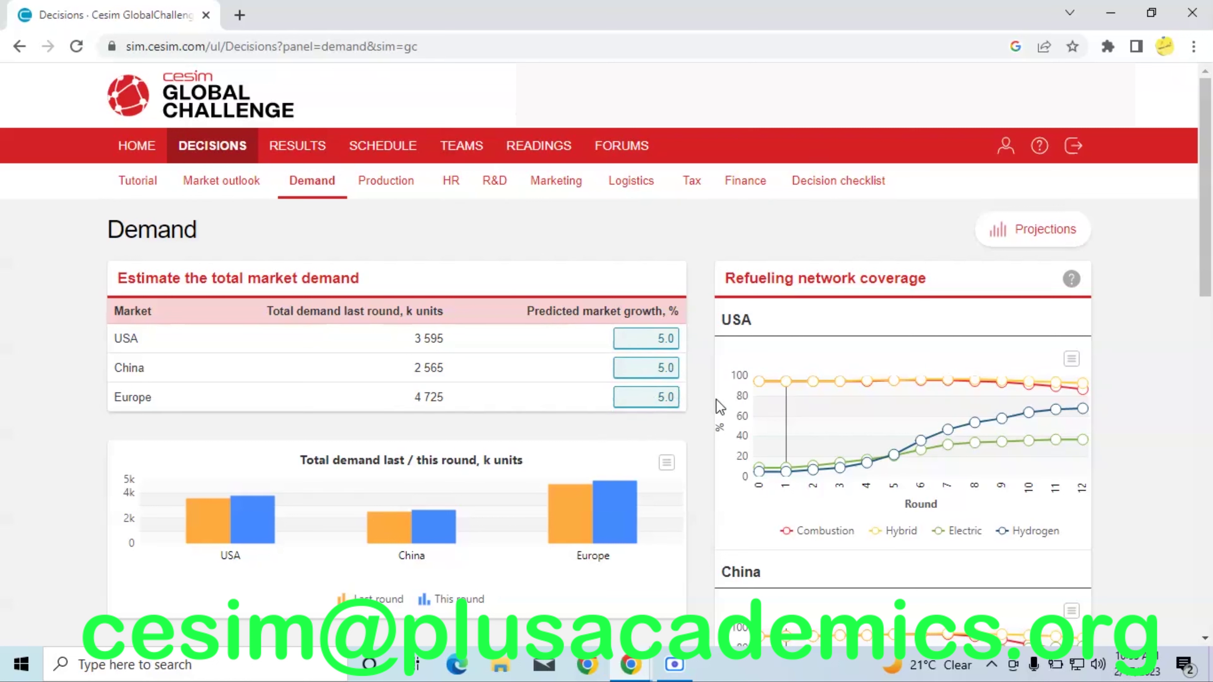
mouse_move(808, 384)
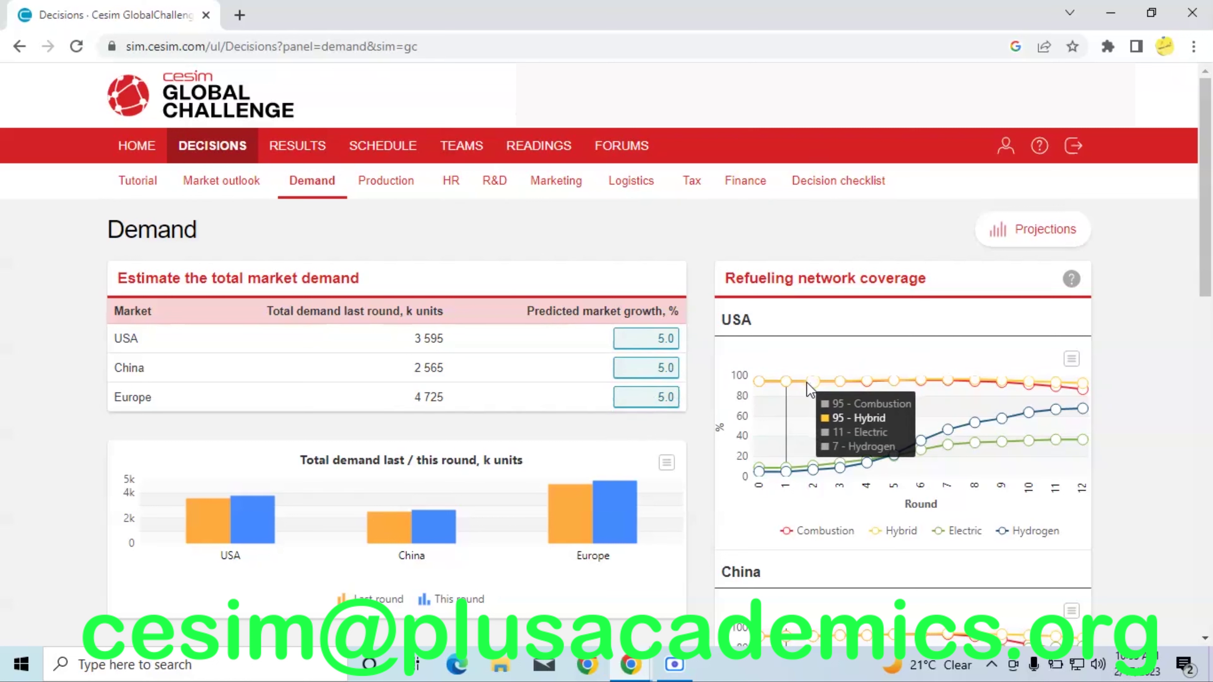
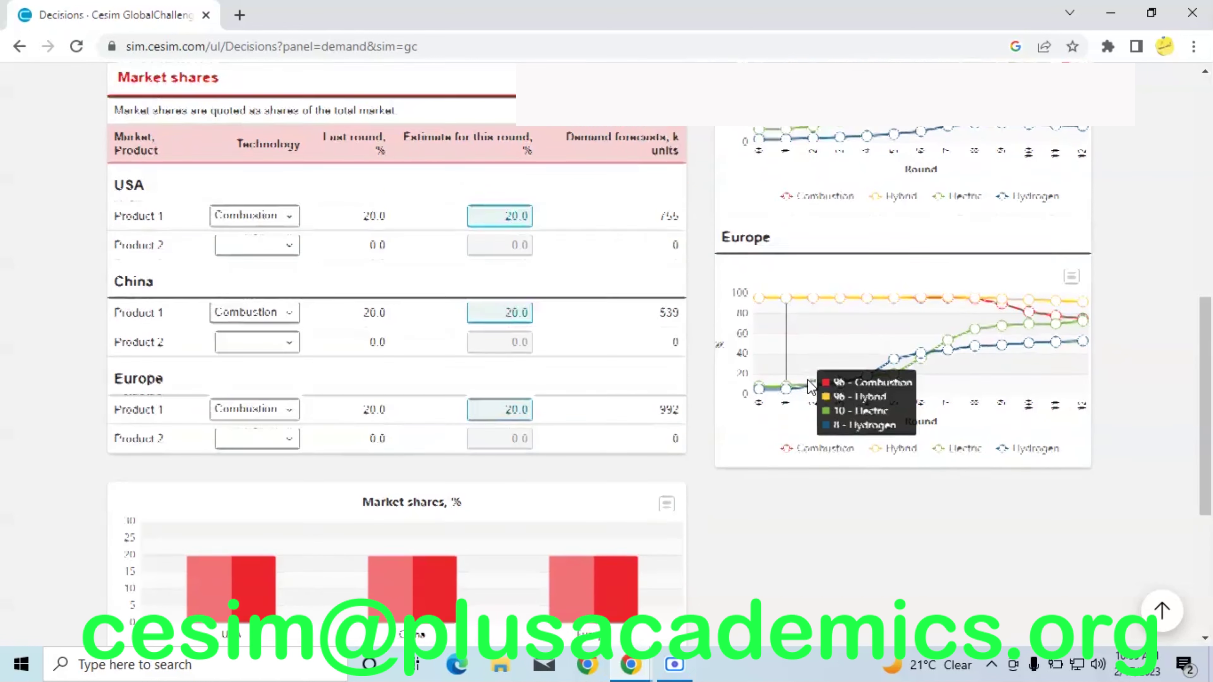
scroll(808, 380, "down", 3)
scroll(811, 387, "down", 3)
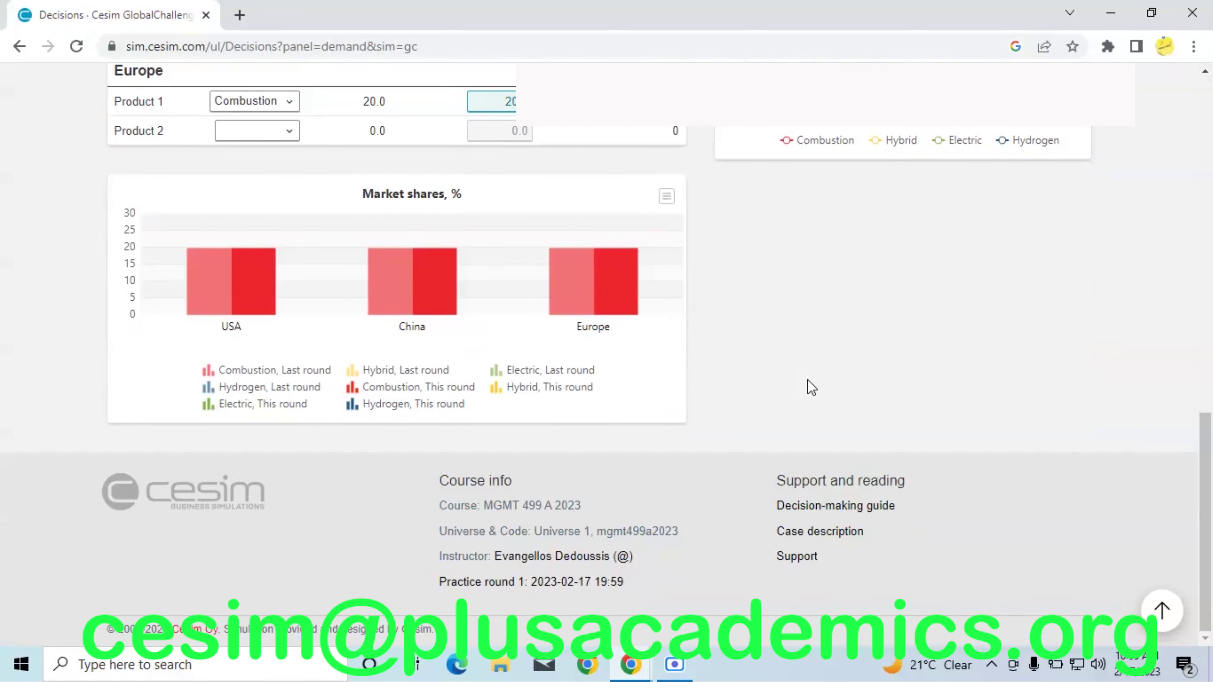
scroll(812, 387, "up", 10)
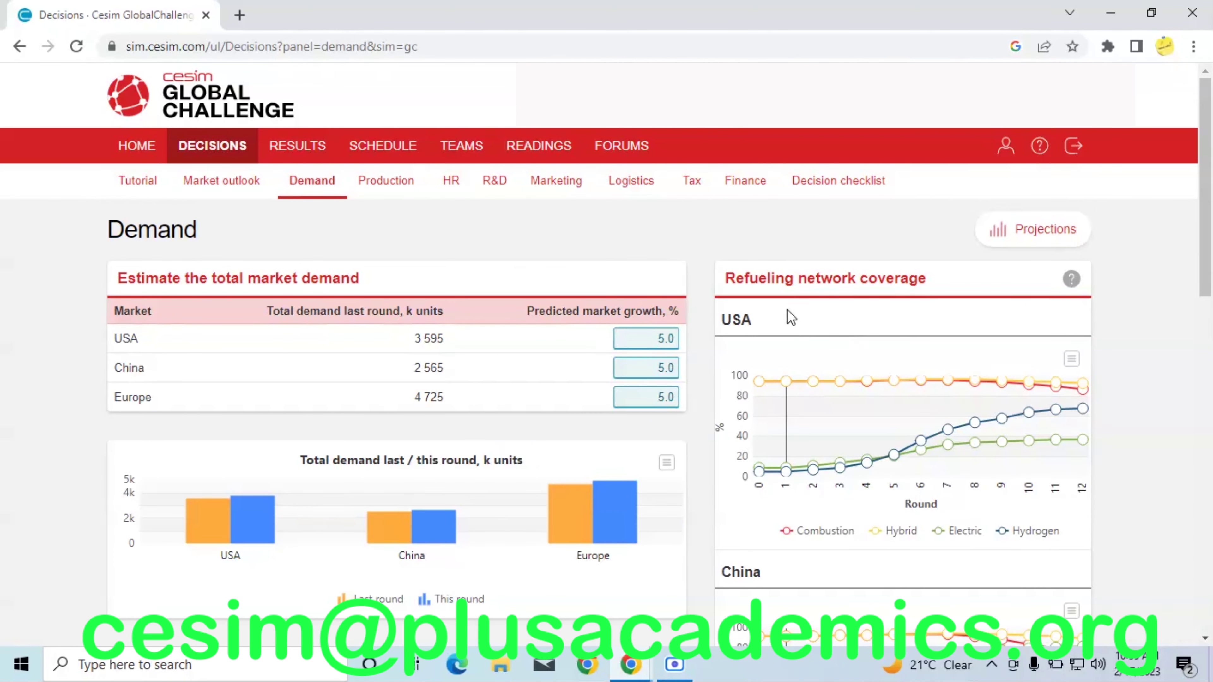
Examine the R&D decisions, checking development progress and the in-house person-days allocated to combustion and hybrid technology.
left_click(564, 186)
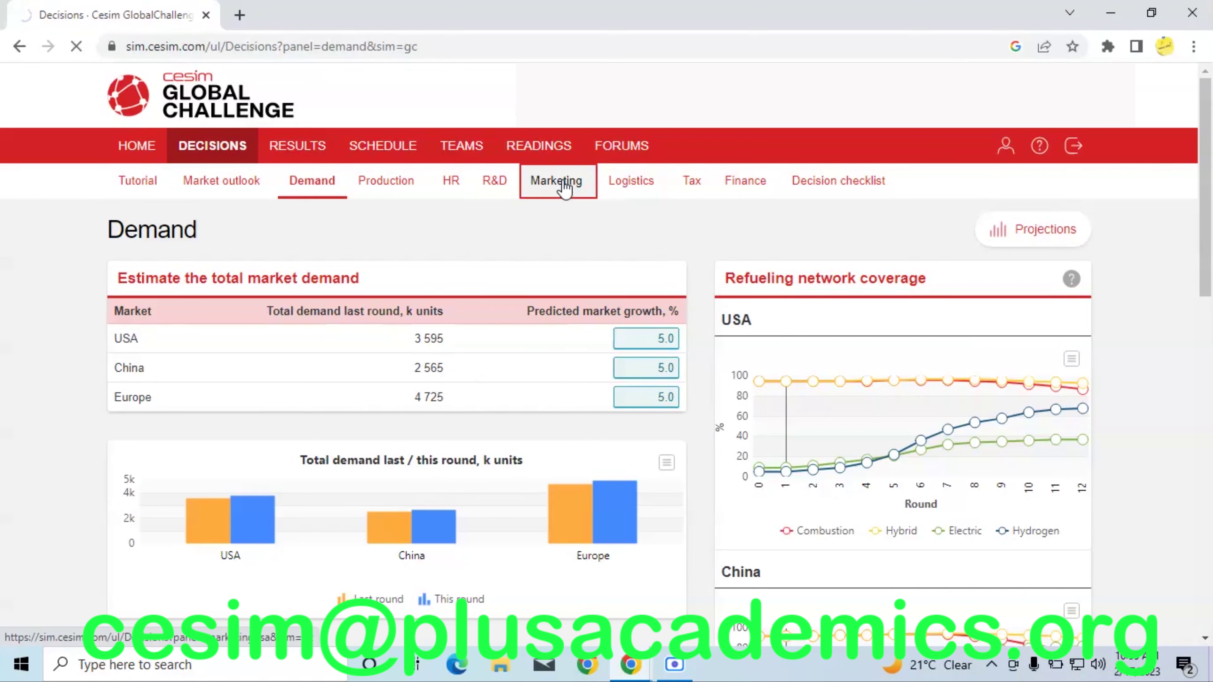
left_click(496, 184)
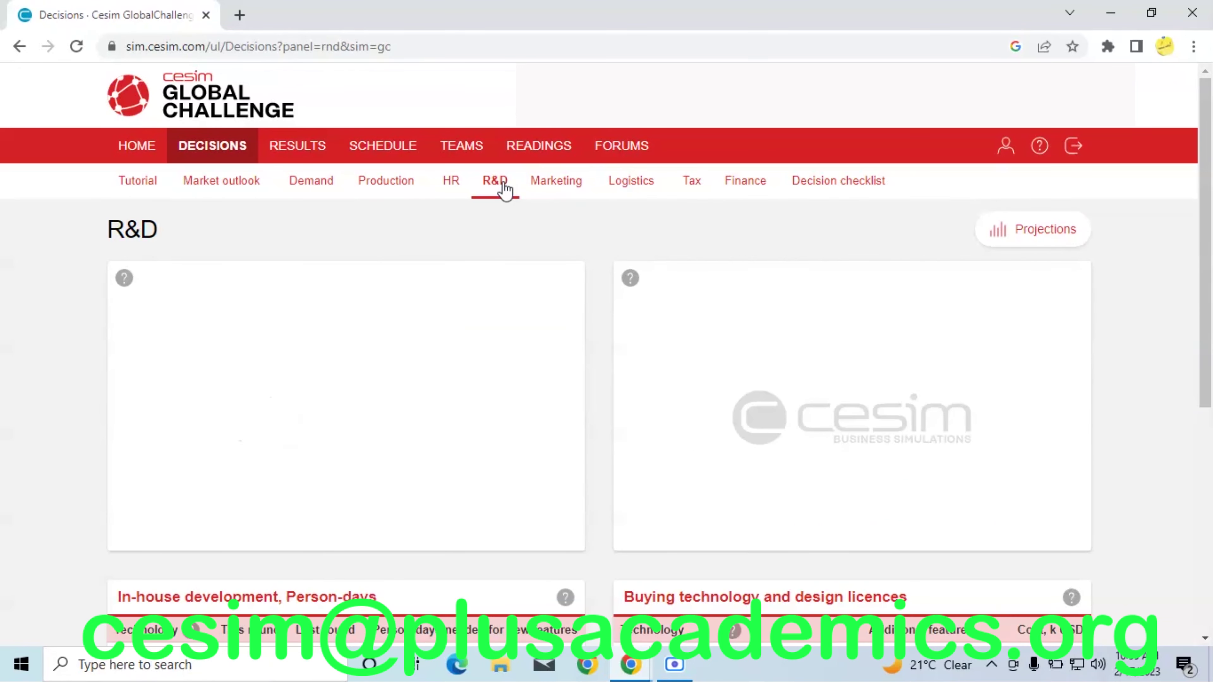
scroll(505, 190, "down", 6)
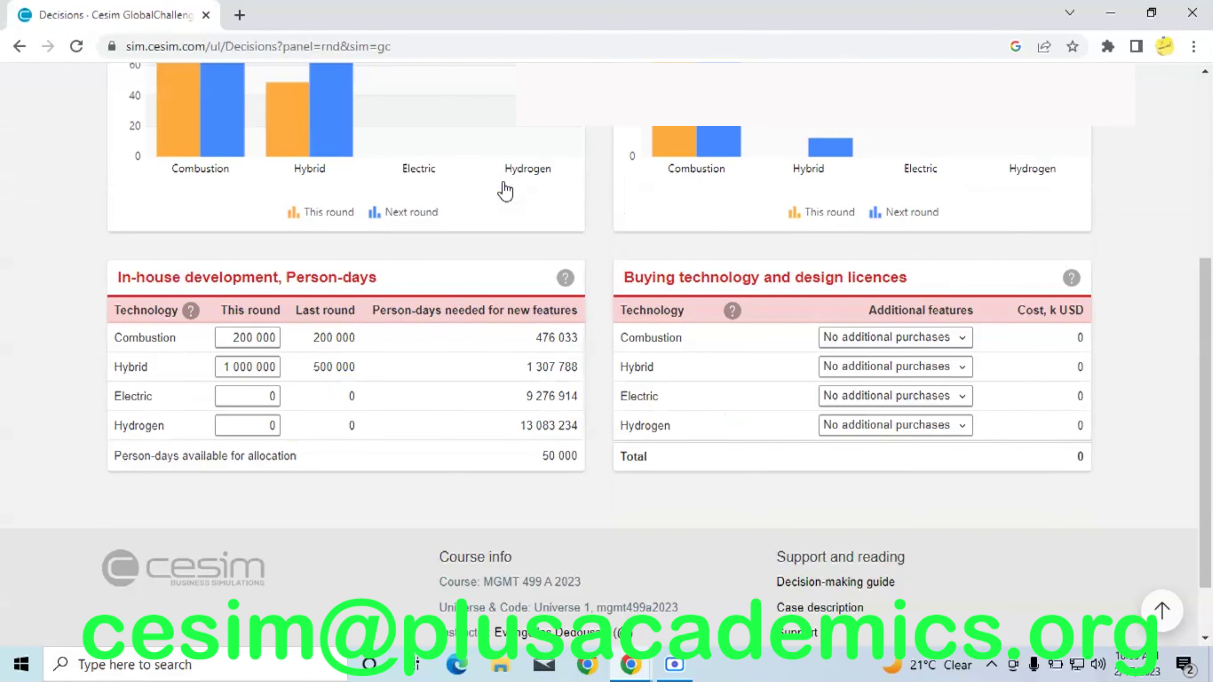
scroll(505, 190, "up", 2)
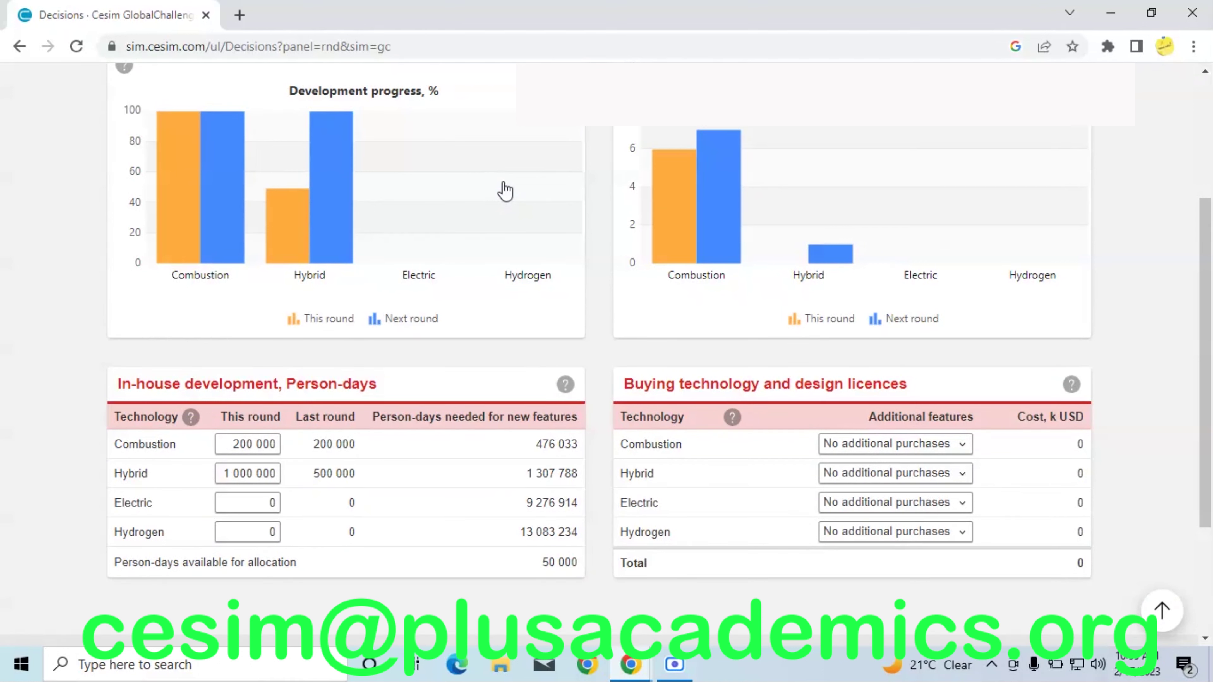
left_click(230, 478)
mouse_move(536, 256)
left_click(230, 477)
left_click(216, 474)
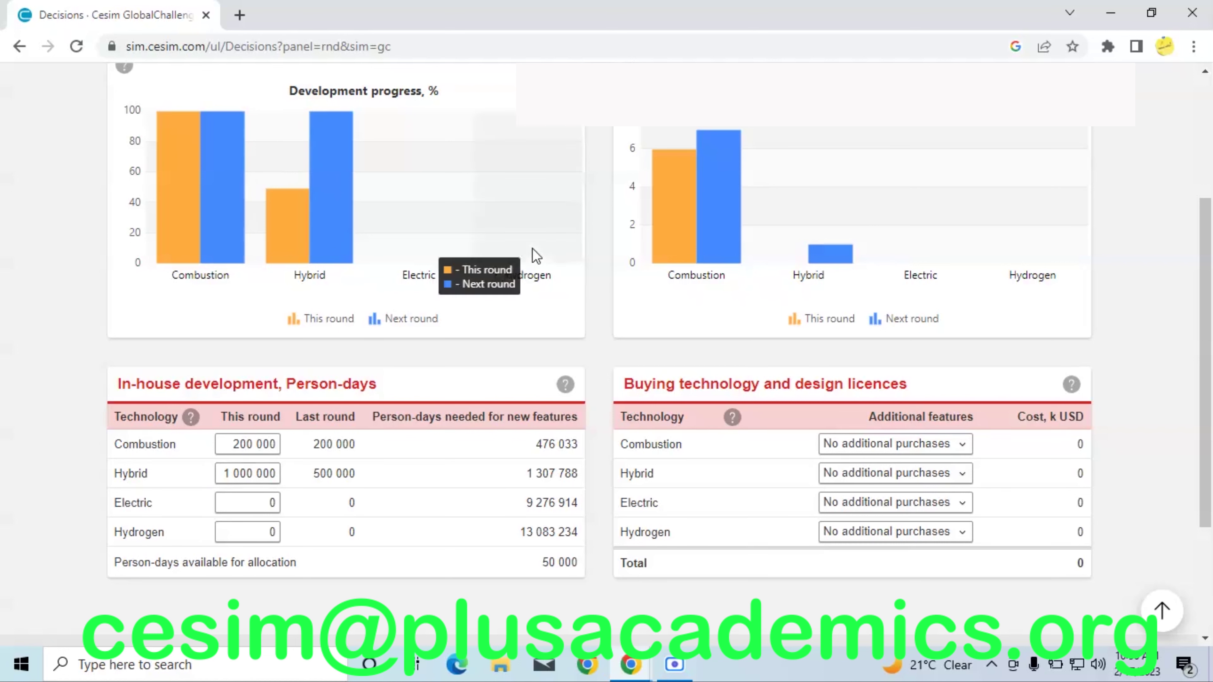
mouse_move(653, 179)
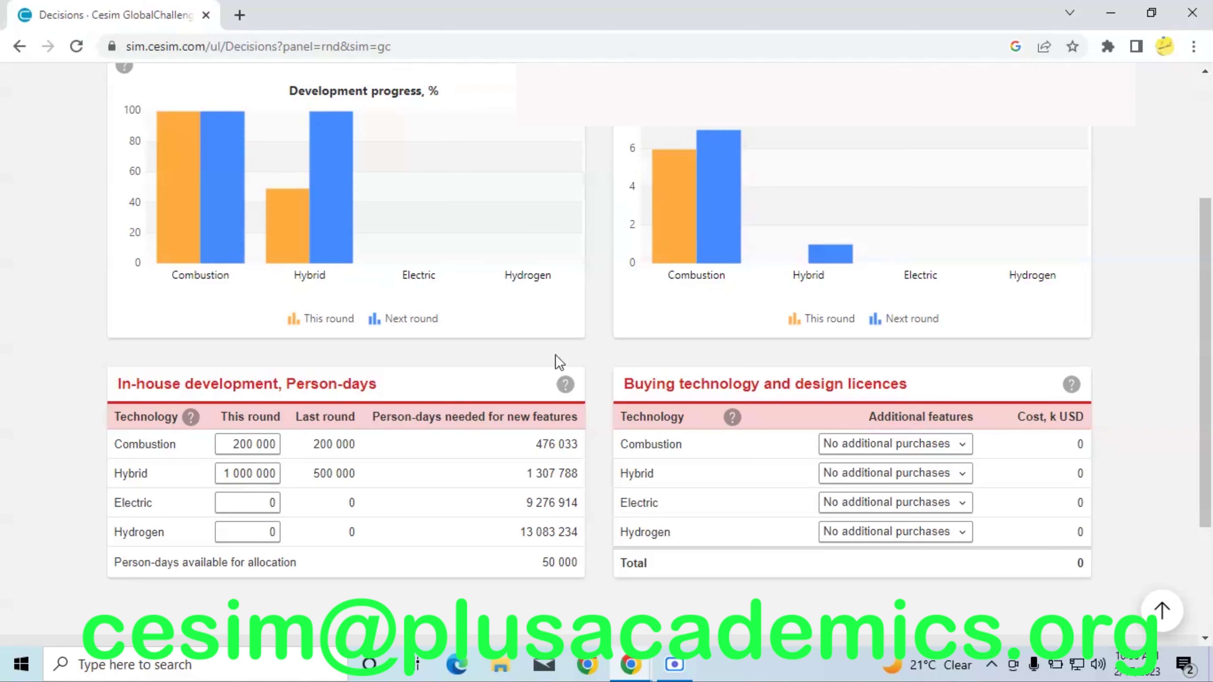
left_click(276, 445)
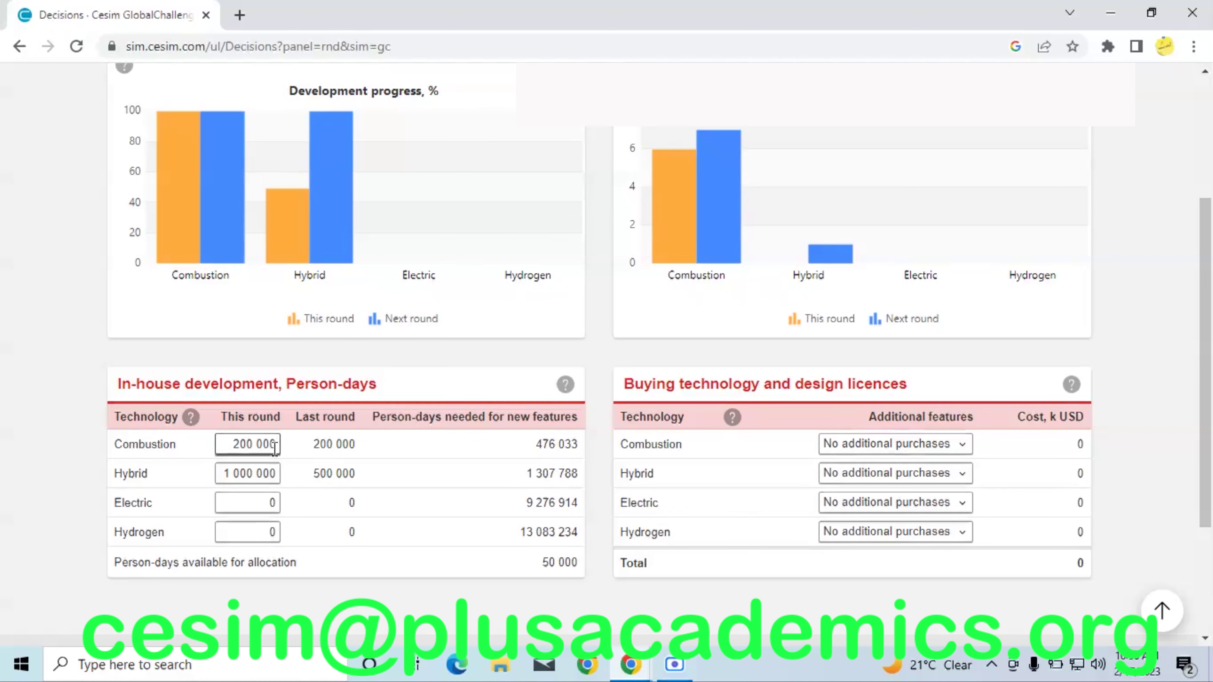
Set this round's promotion for the Combustion product in the USA marketing decisions to 900 000 k USD.
scroll(420, 296, "up", 4)
left_click(564, 144)
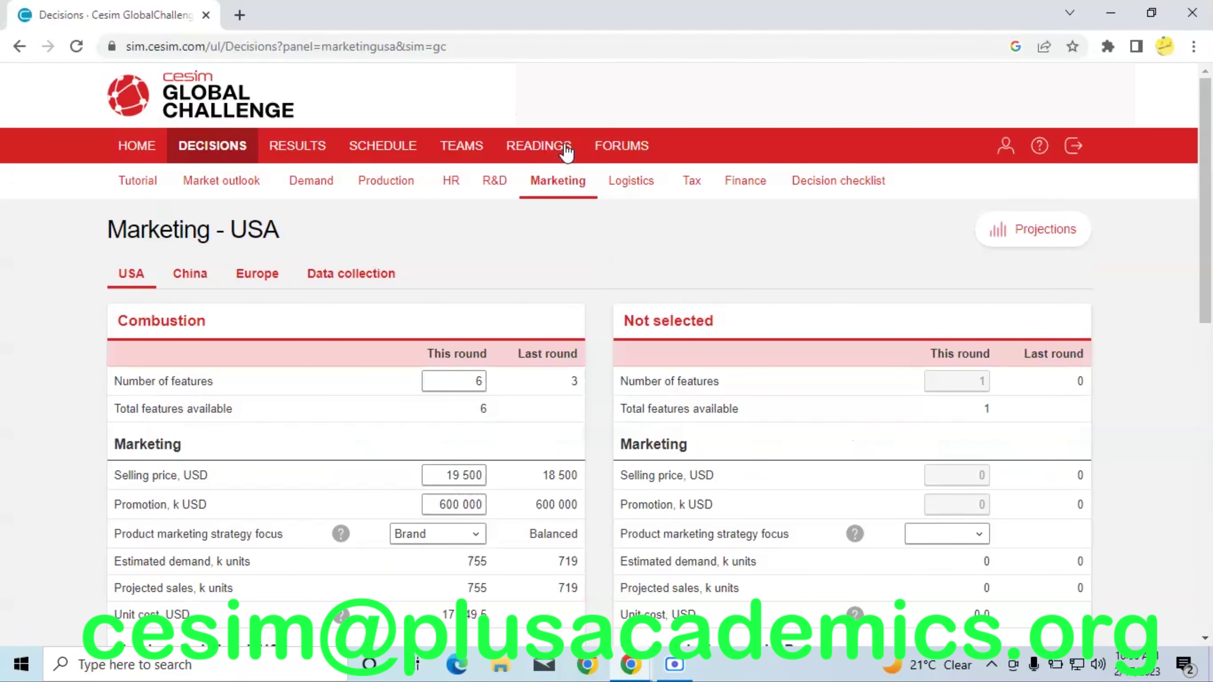
scroll(567, 152, "down", 1)
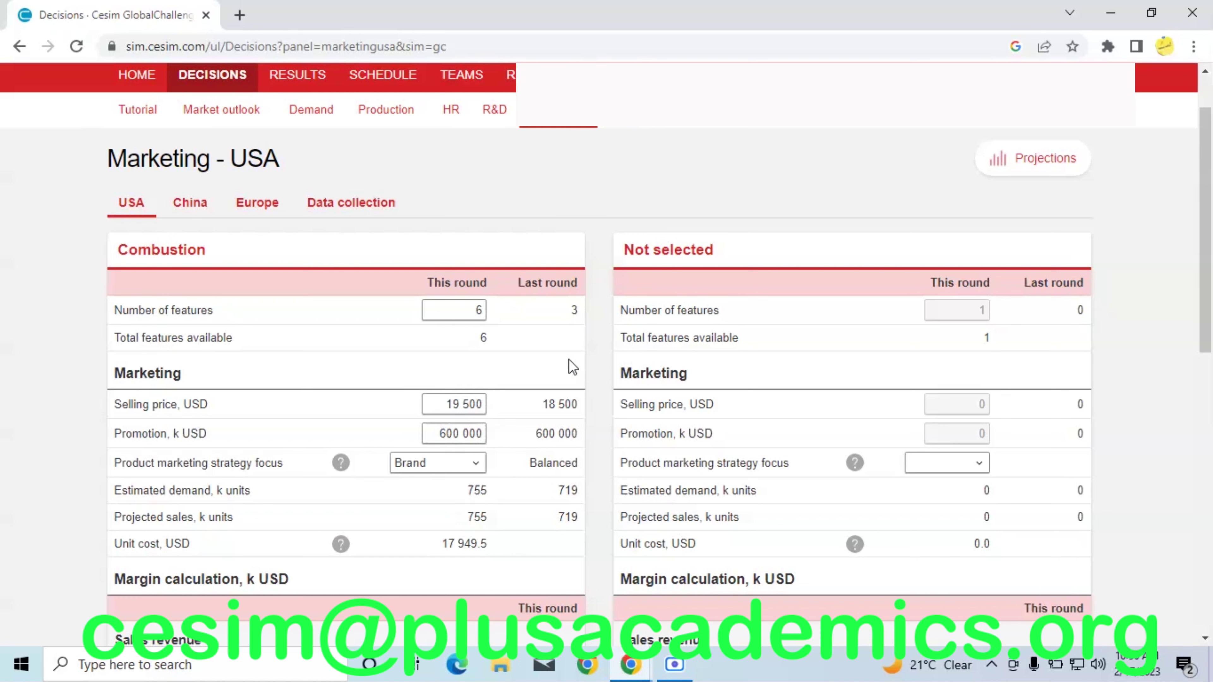
left_click(446, 435)
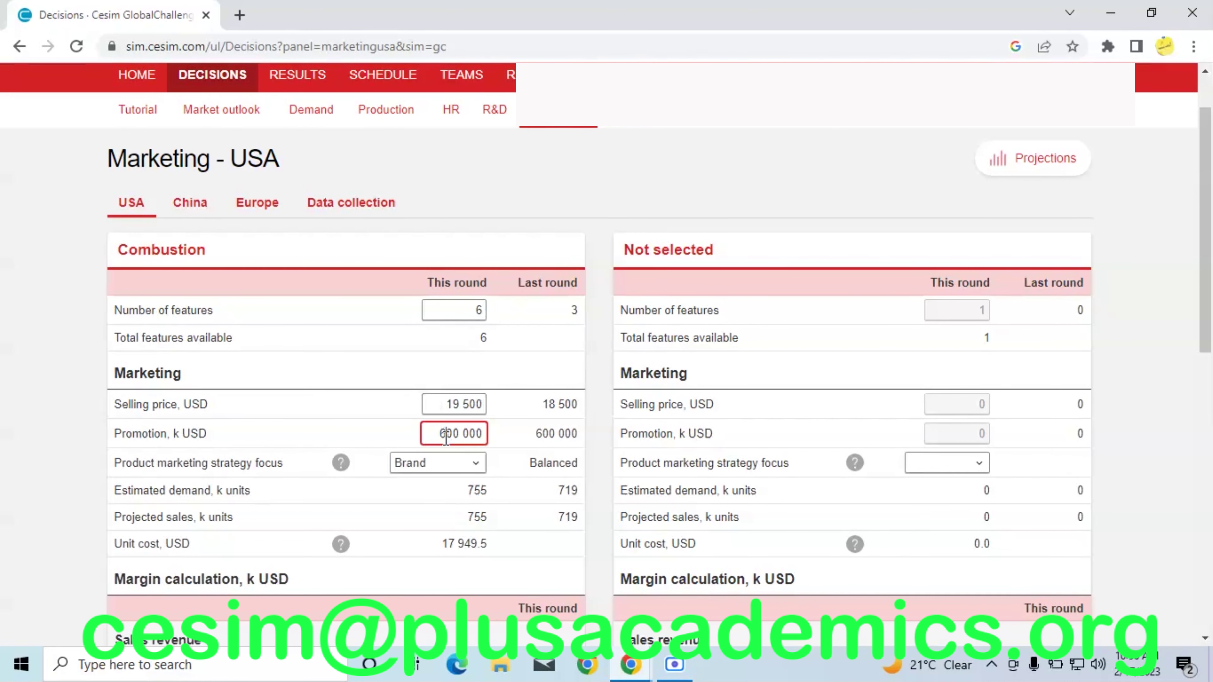
triple_click(446, 436)
type("1")
key("BackSpace")
type("900000")
left_click(496, 455)
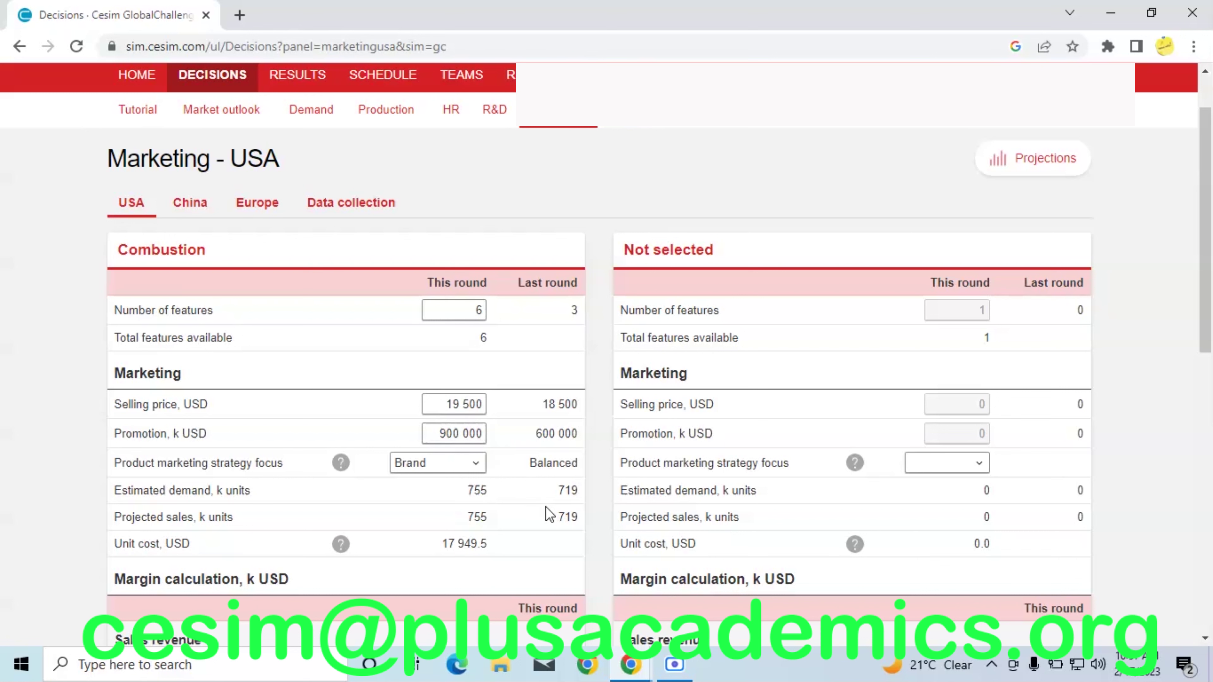
Review the USA Combustion product's margin calculation and products available.
scroll(549, 515, "down", 5)
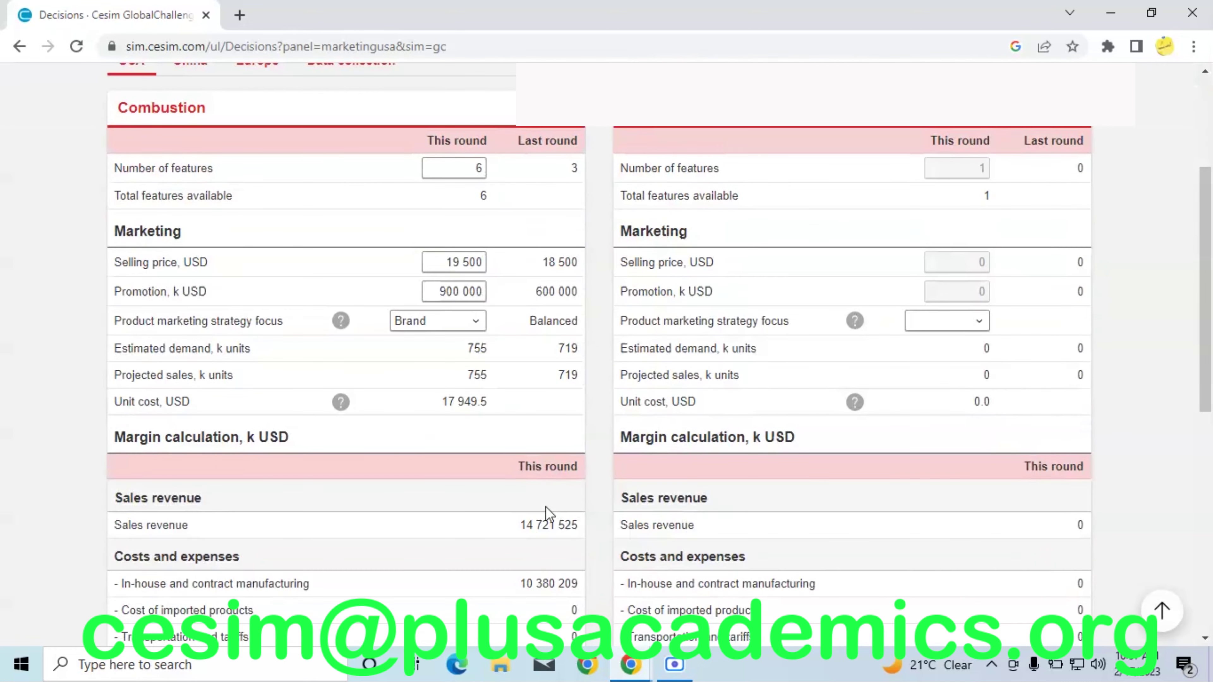
scroll(547, 506, "down", 7)
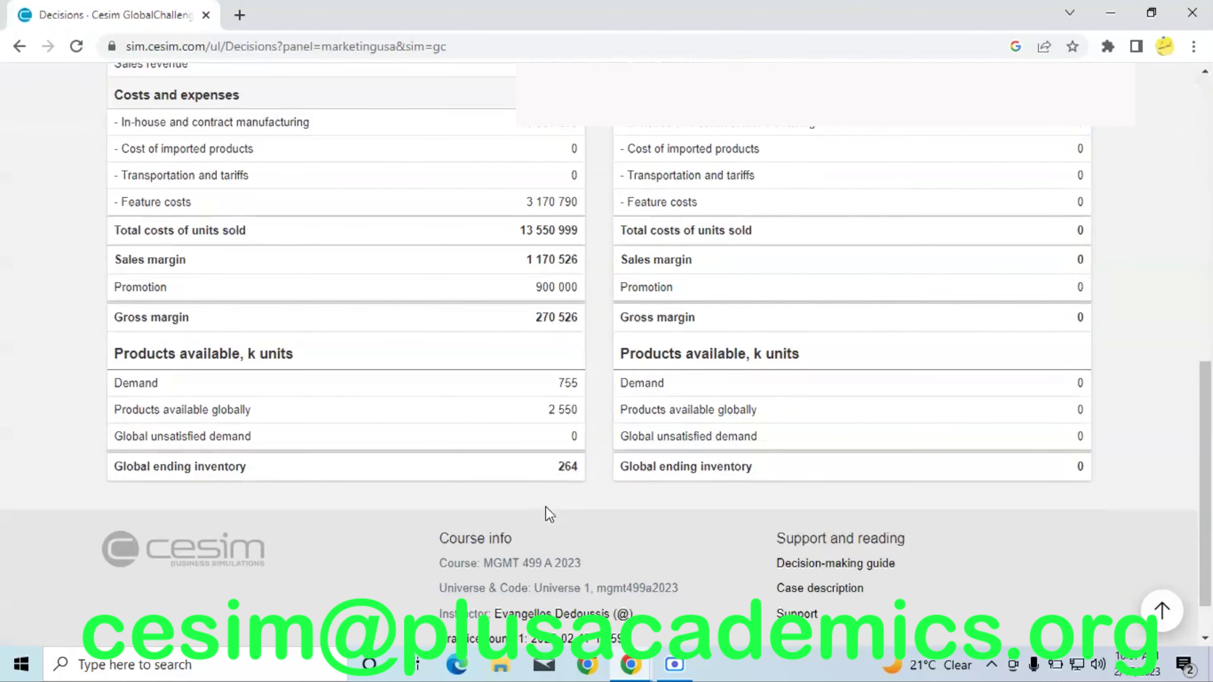
scroll(549, 514, "up", 12)
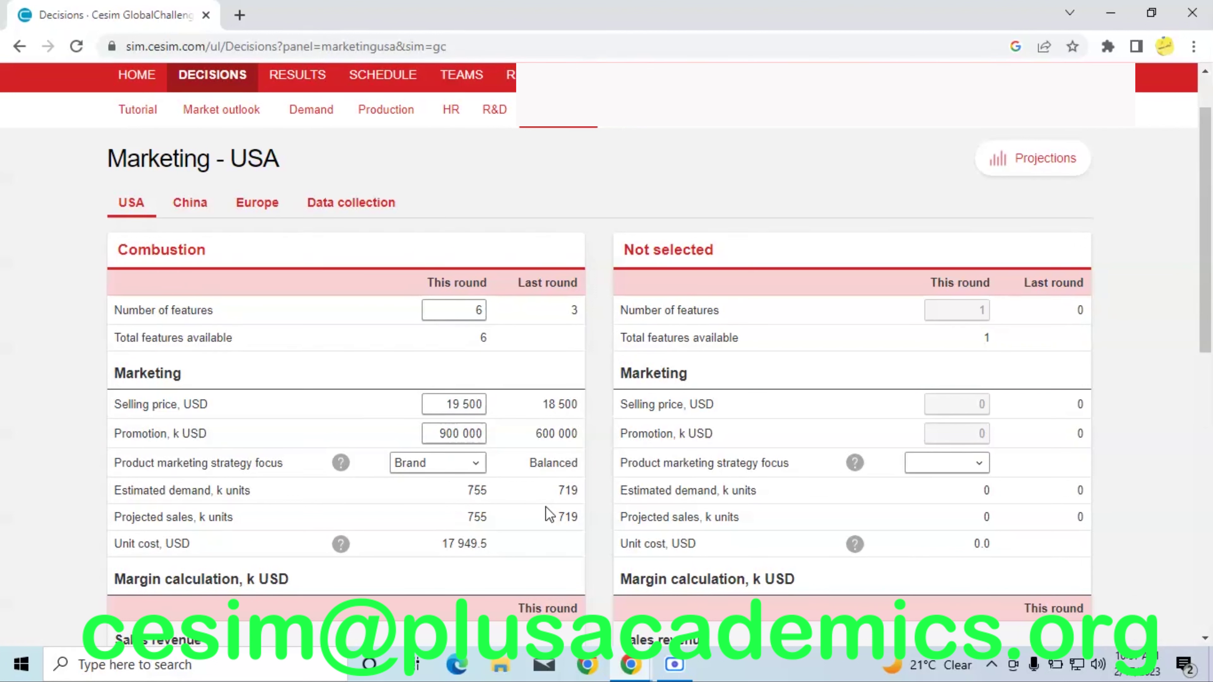
Show the projections and examine the global income statement alongside the USA margin calculation.
left_click(1030, 159)
scroll(1027, 150, "down", 10)
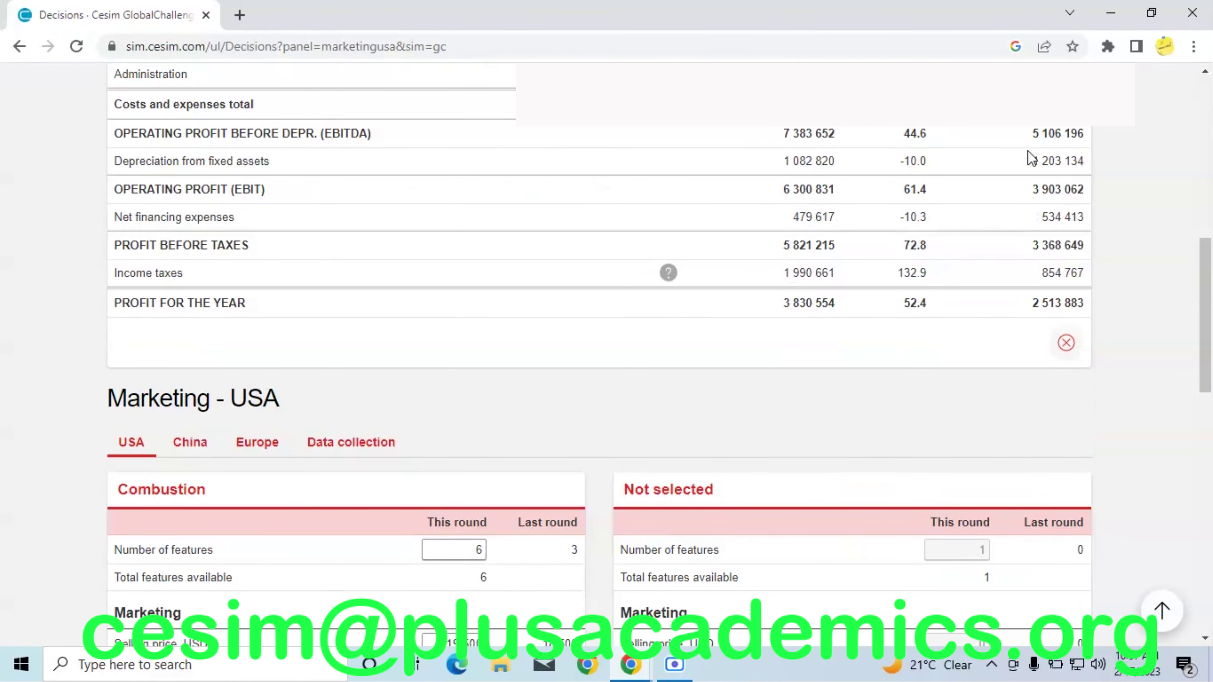
scroll(1028, 152, "up", 1)
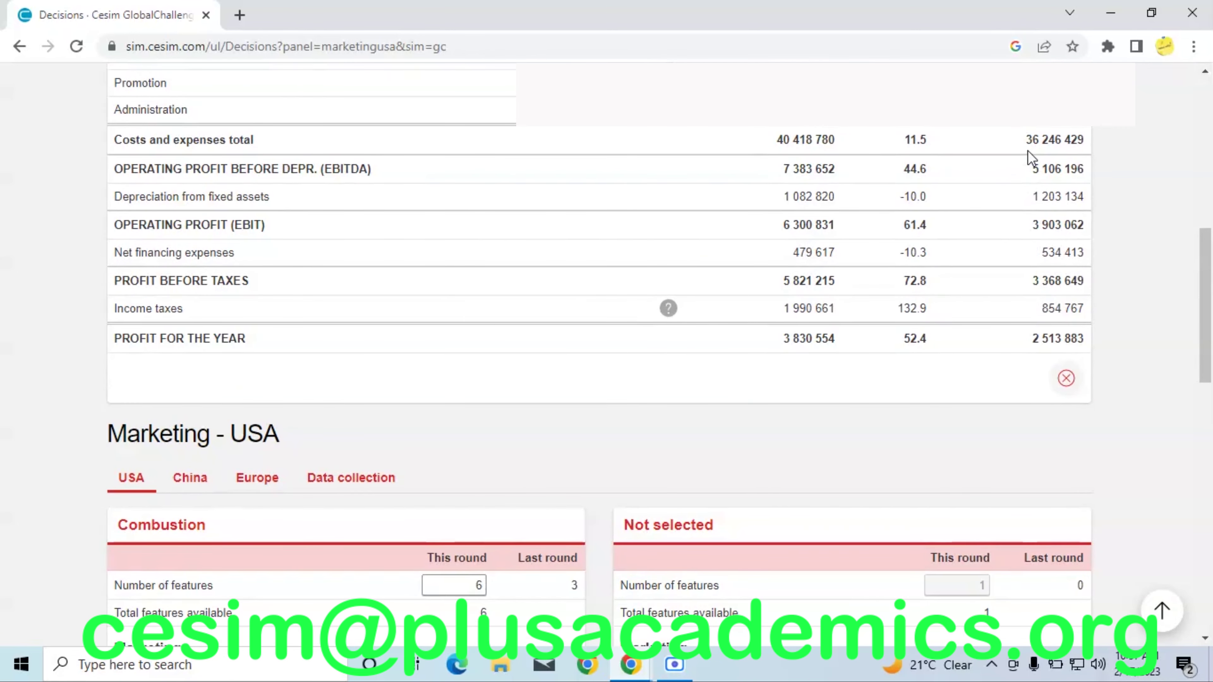
scroll(1027, 150, "down", 15)
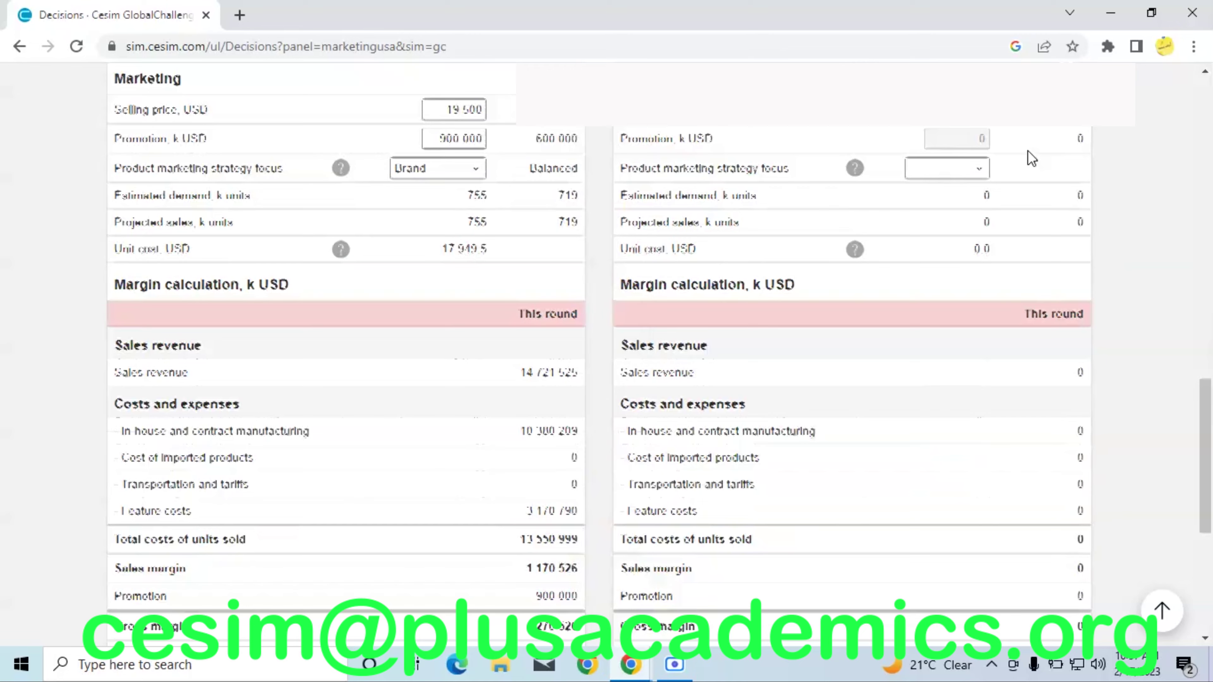
scroll(1027, 150, "down", 5)
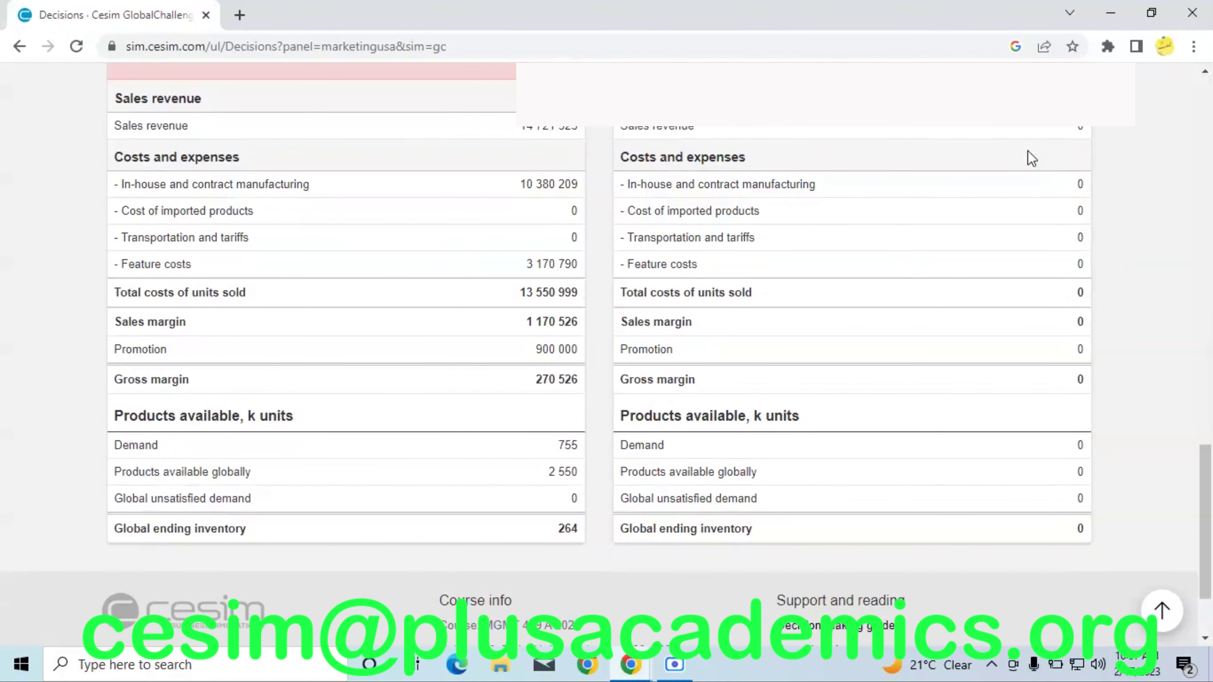
scroll(1027, 150, "up", 20)
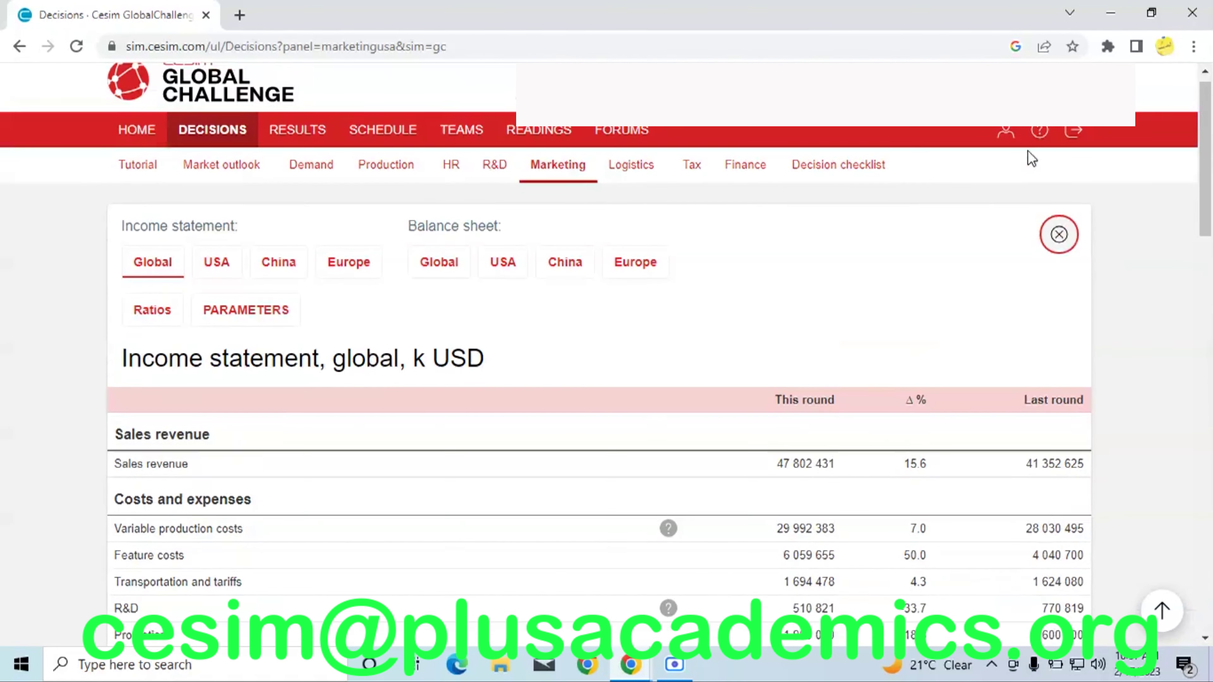
scroll(1027, 150, "down", 12)
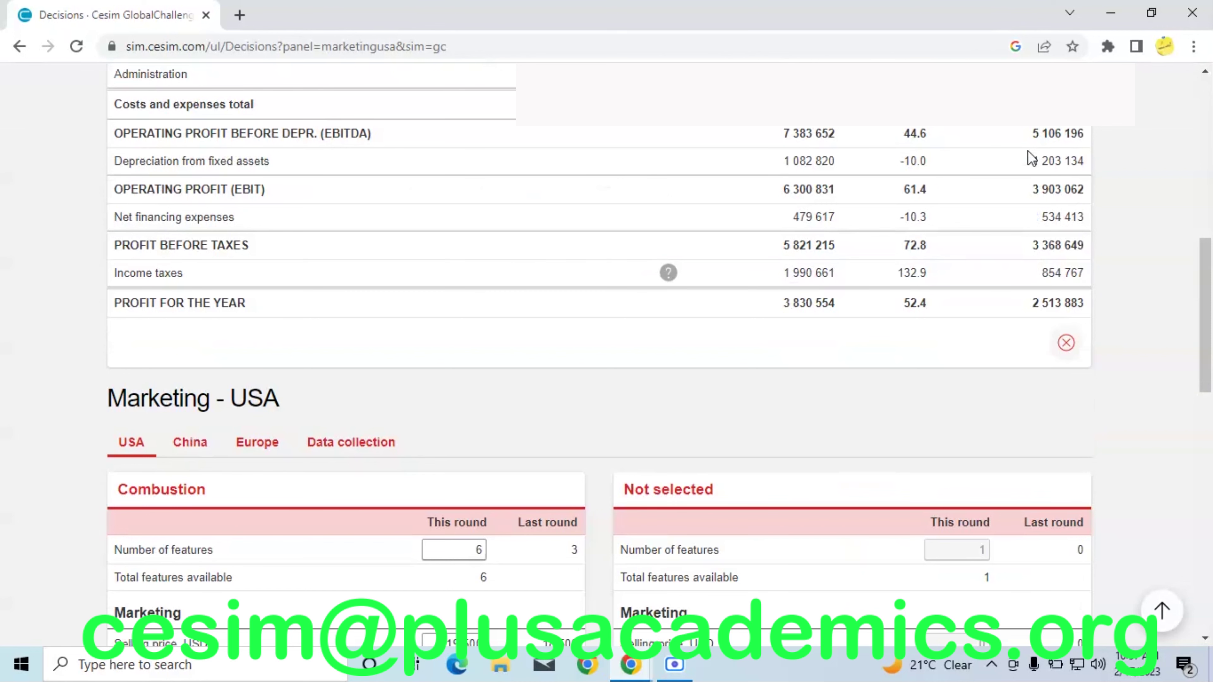
scroll(1028, 152, "up", 1)
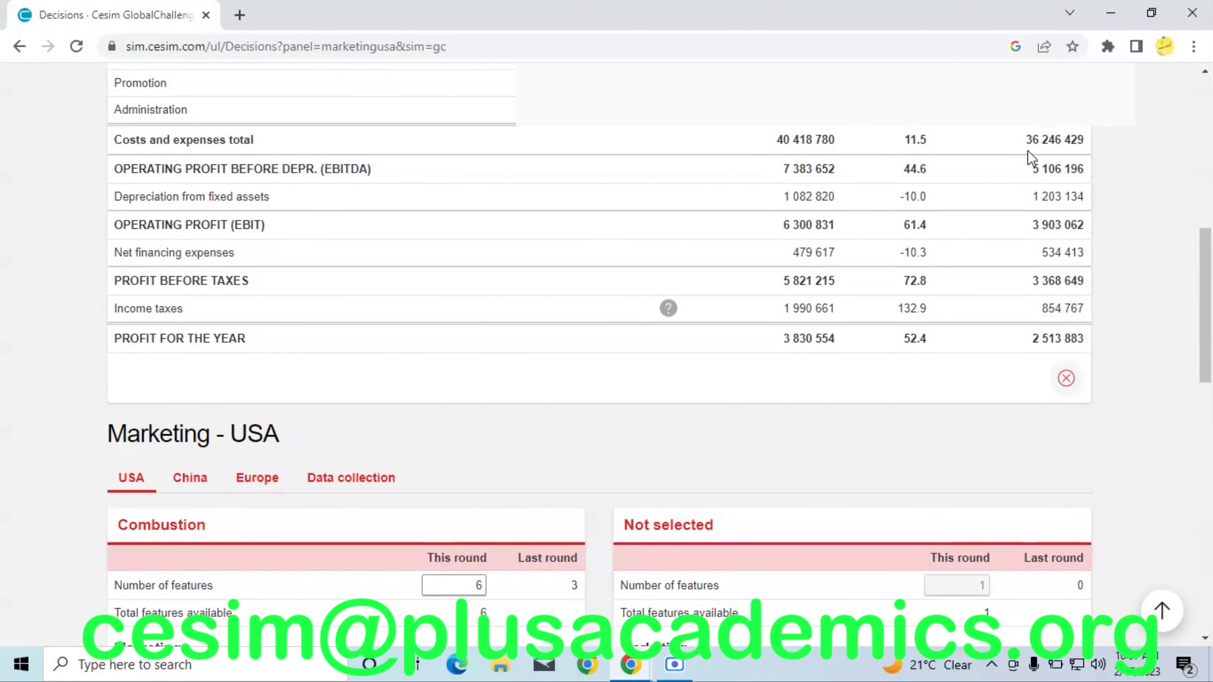
scroll(1027, 150, "down", 10)
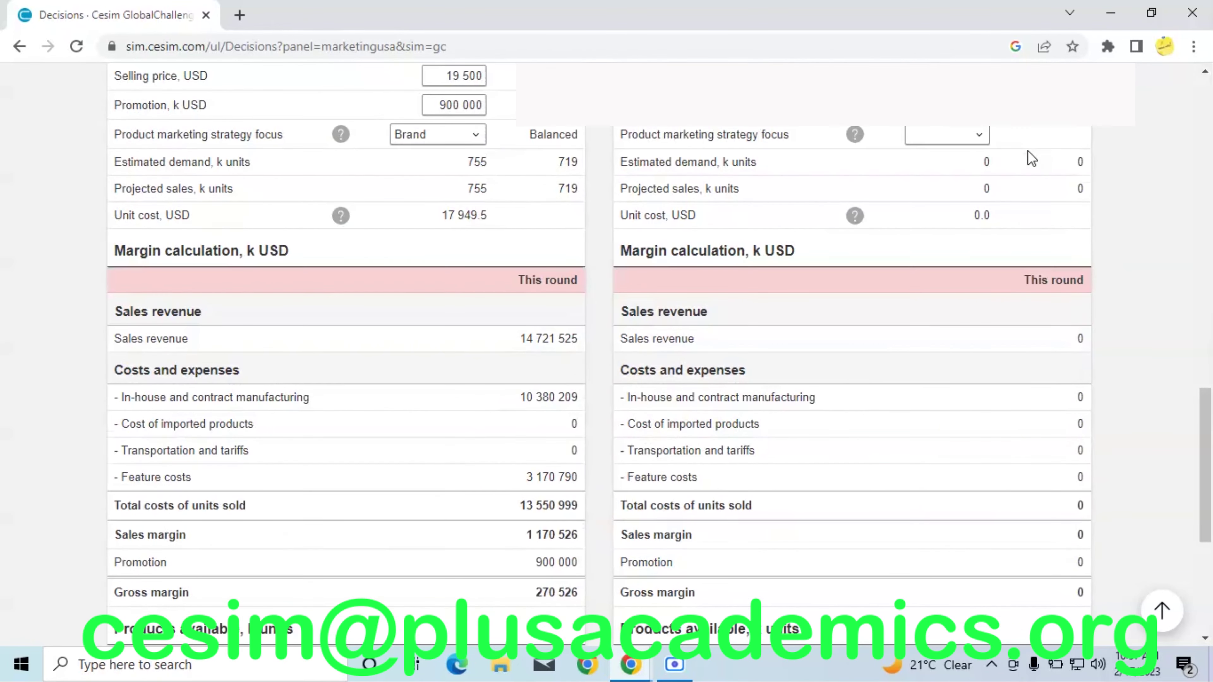
scroll(1027, 150, "down", 4)
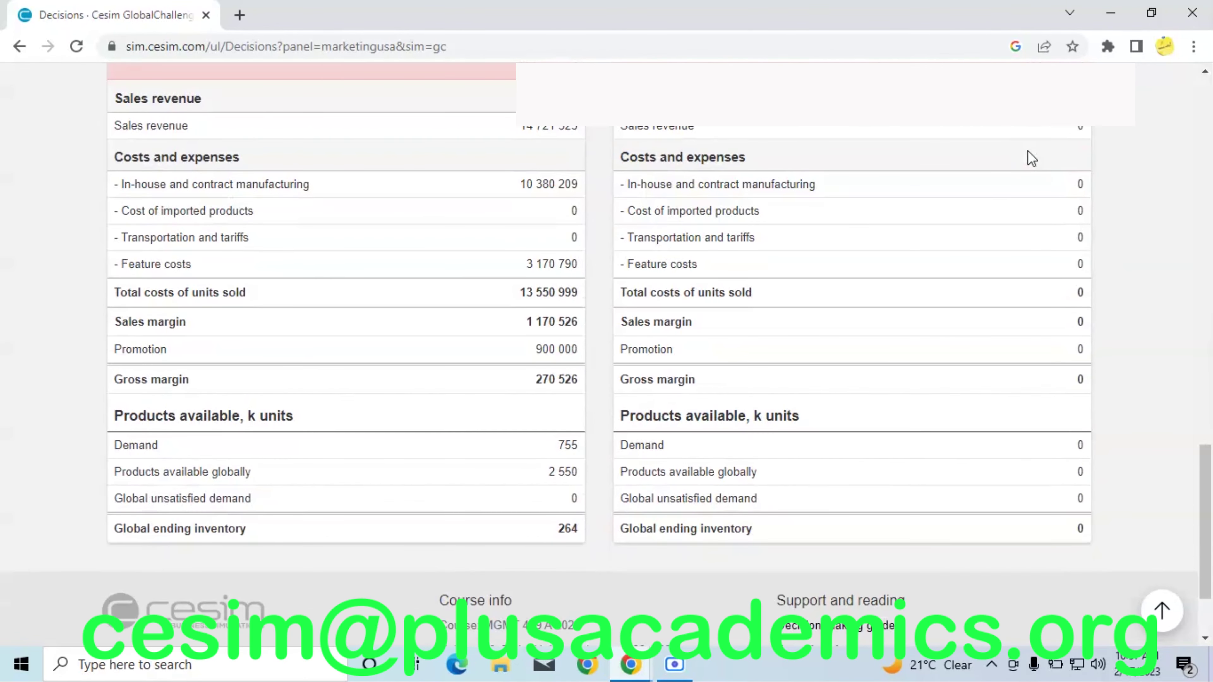
scroll(1027, 150, "up", 20)
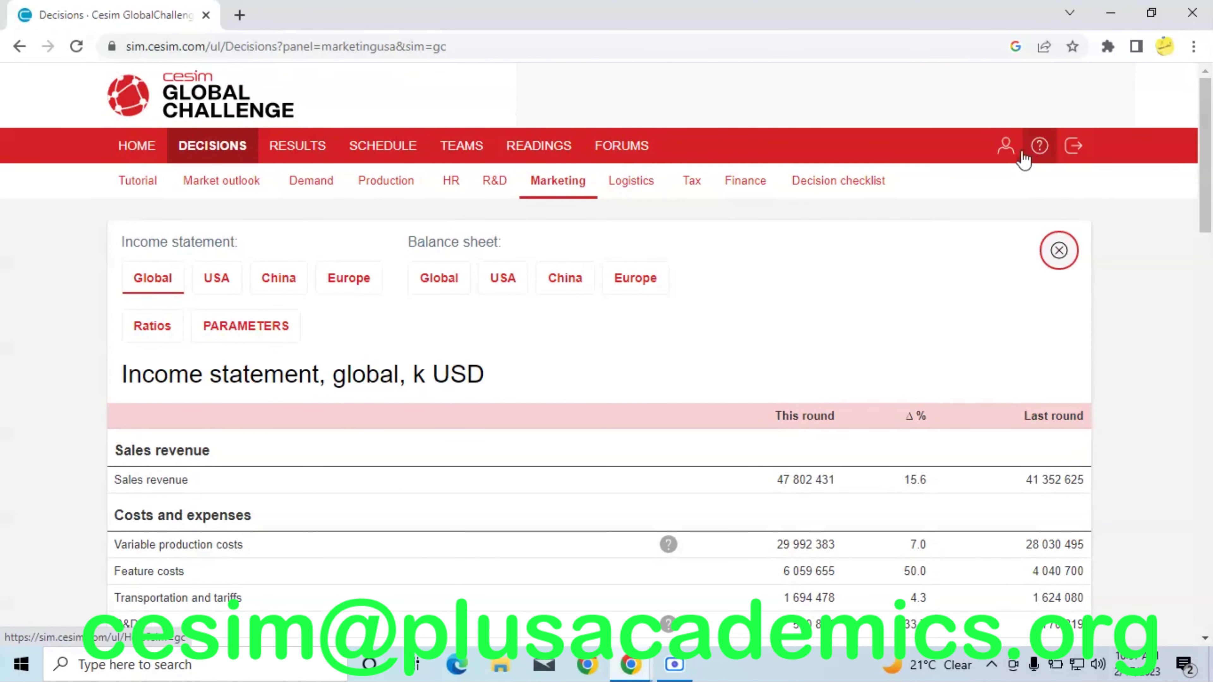
Review the HR staffing and costs decisions, including R&D personnel, wages, training budget, turnover and total costs.
left_click(450, 184)
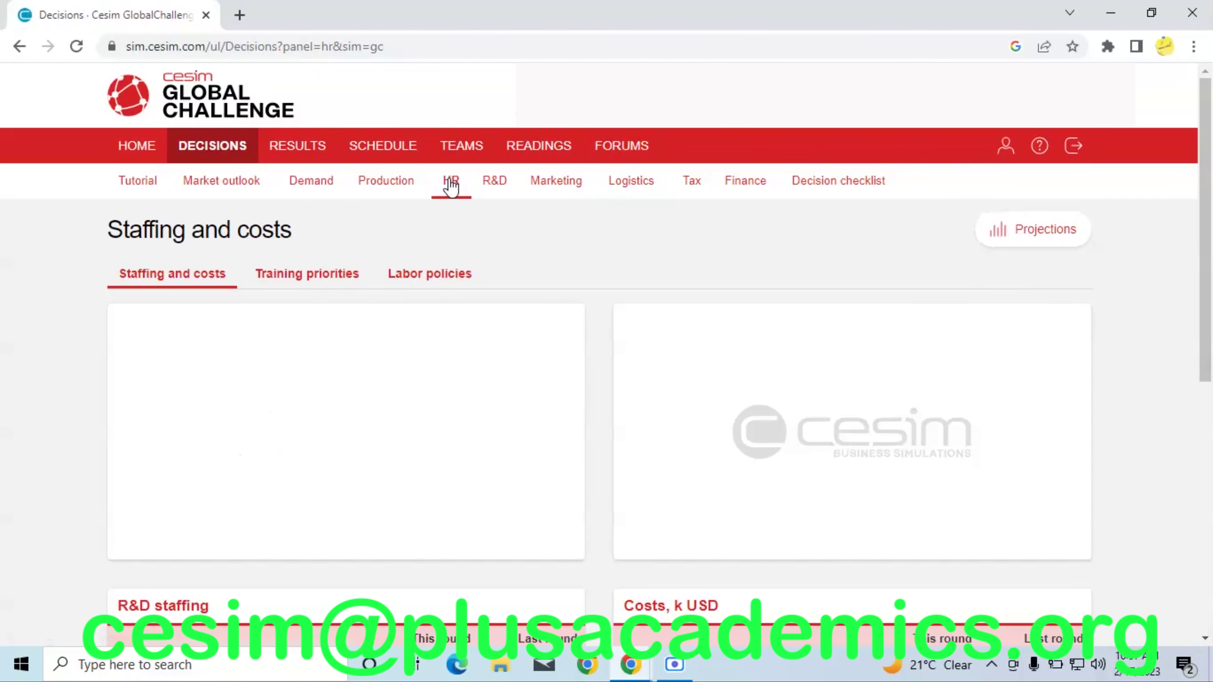
scroll(451, 186, "down", 2)
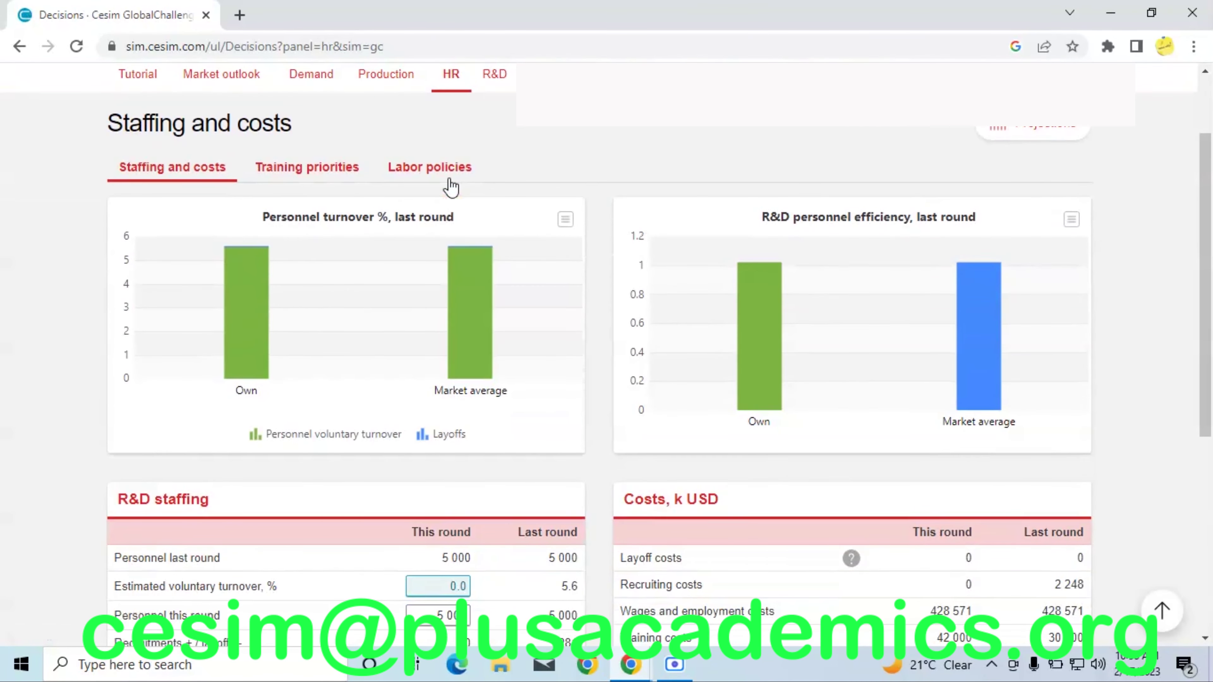
scroll(450, 186, "down", 6)
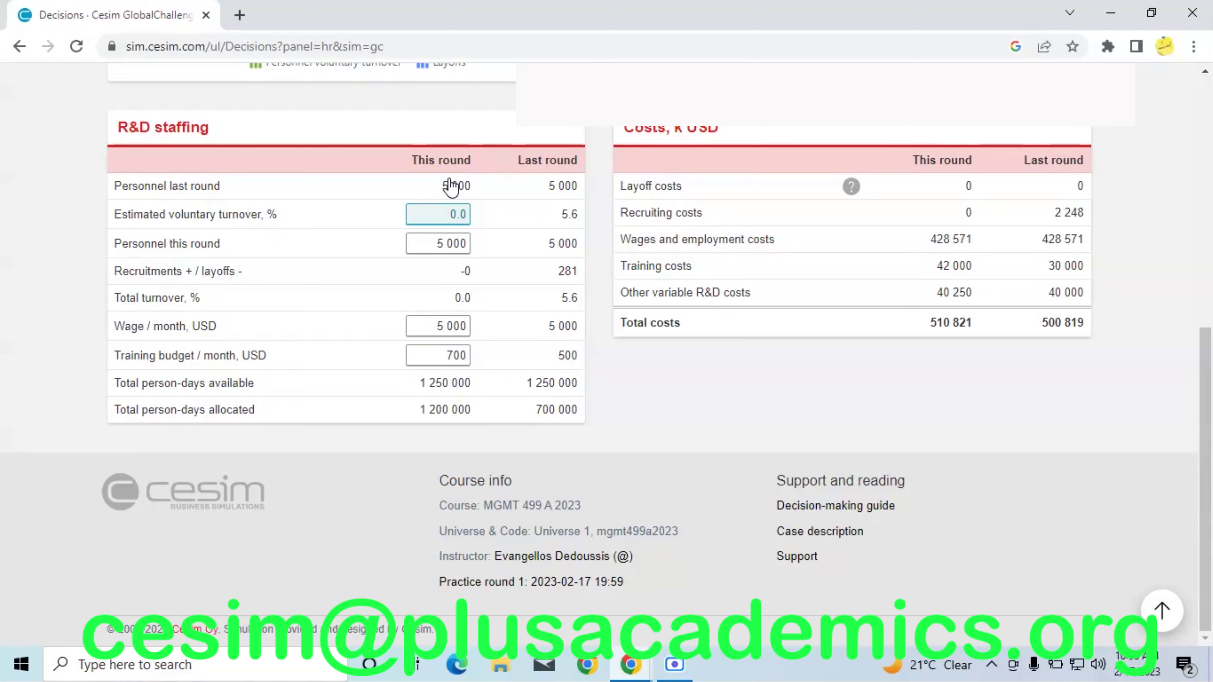
scroll(451, 187, "up", 3)
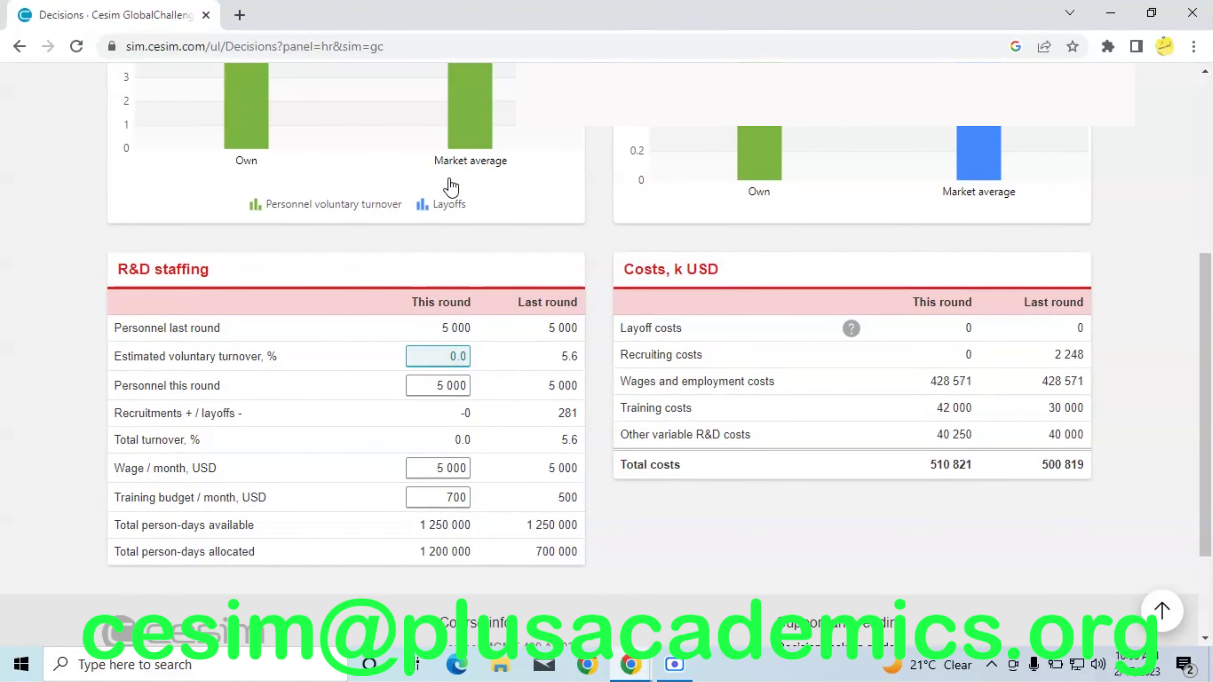
scroll(451, 186, "up", 2)
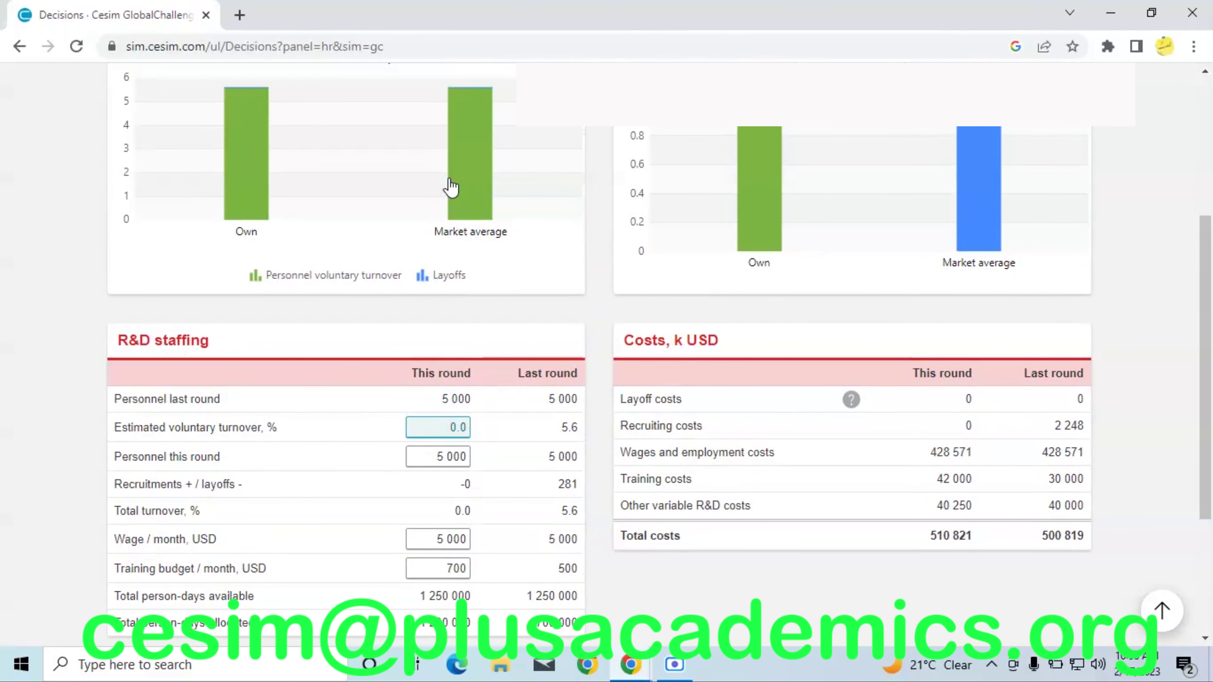
Add ethics and anti-corruption to this round's HR training priorities.
scroll(451, 187, "up", 4)
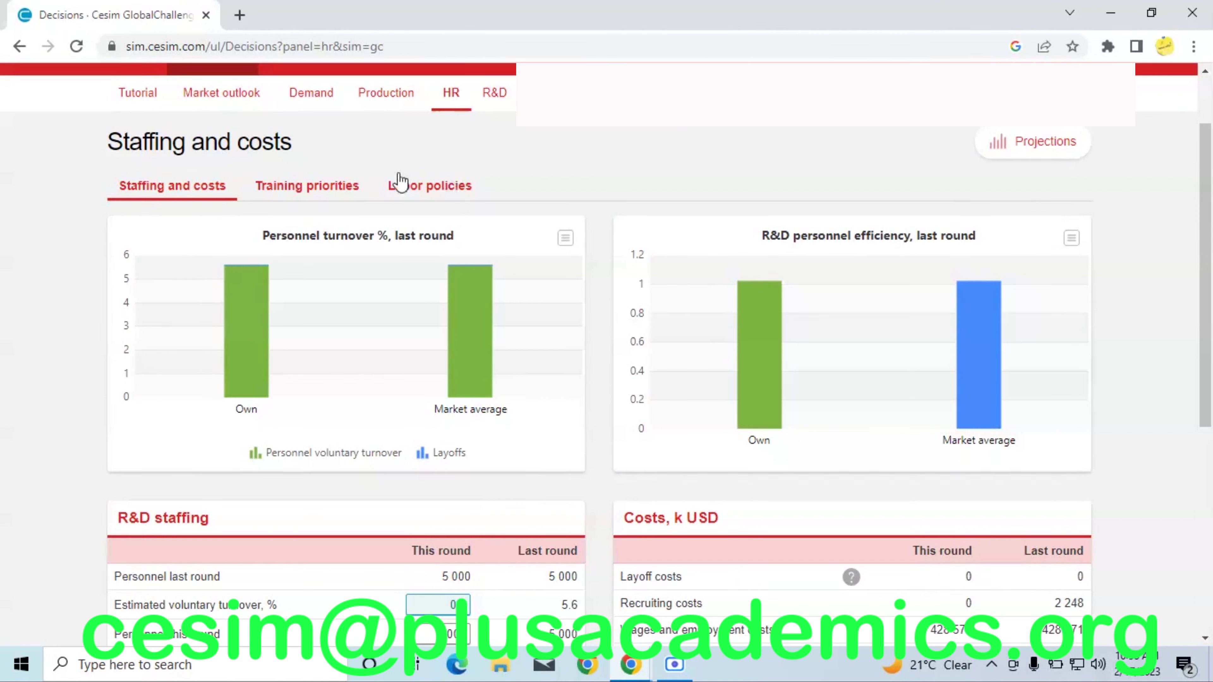
left_click(327, 192)
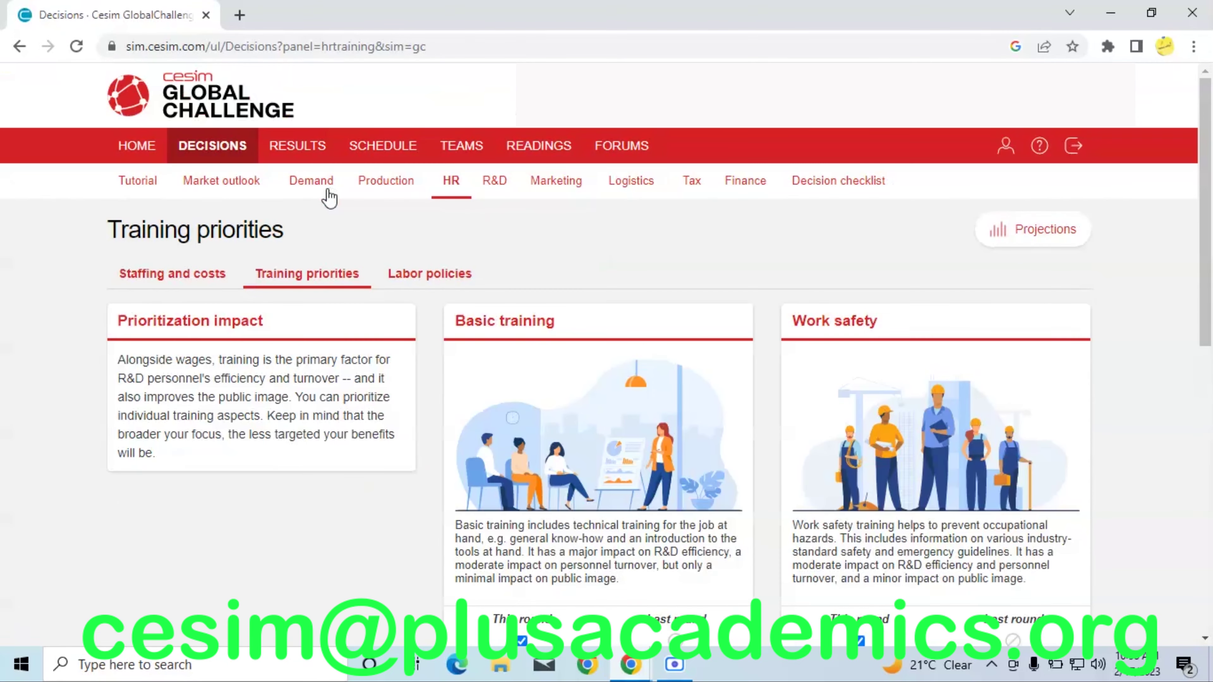
scroll(330, 196, "down", 7)
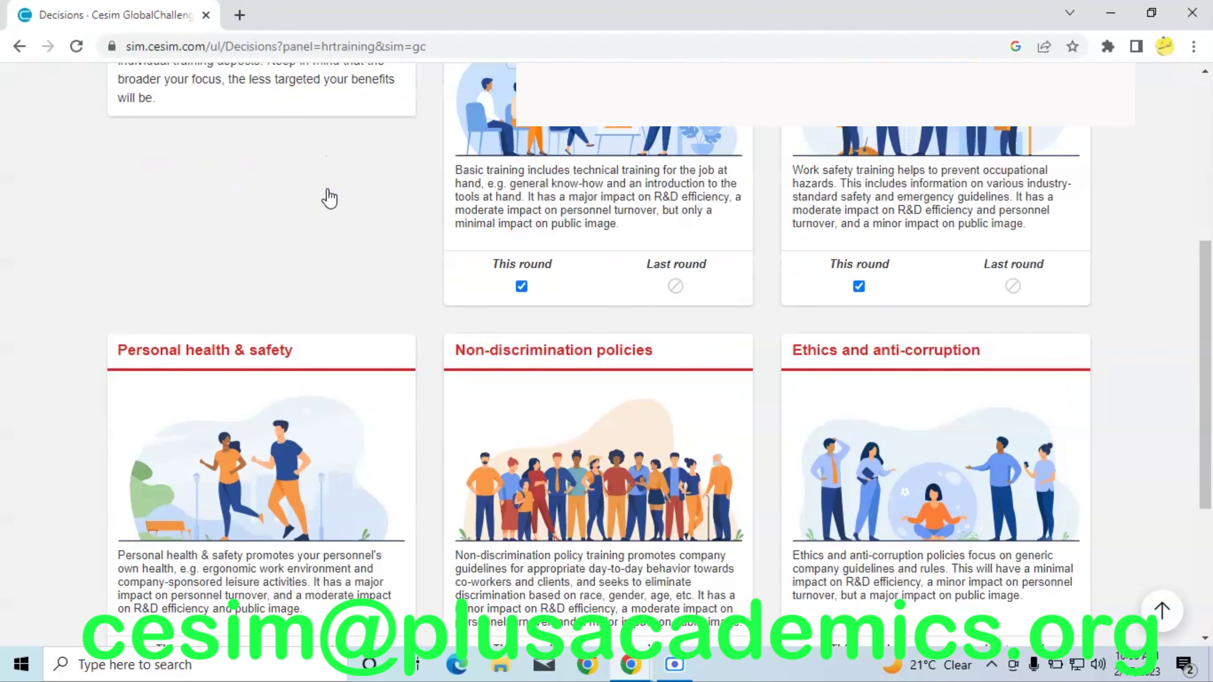
scroll(329, 196, "up", 4)
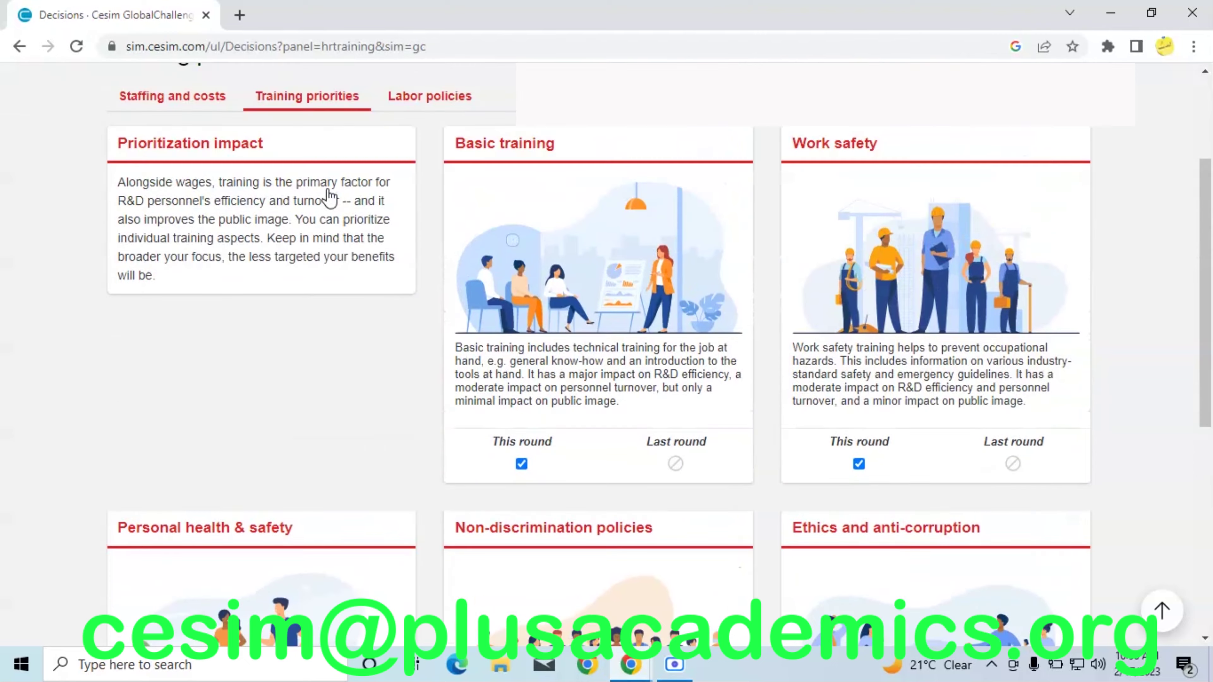
scroll(329, 196, "down", 7)
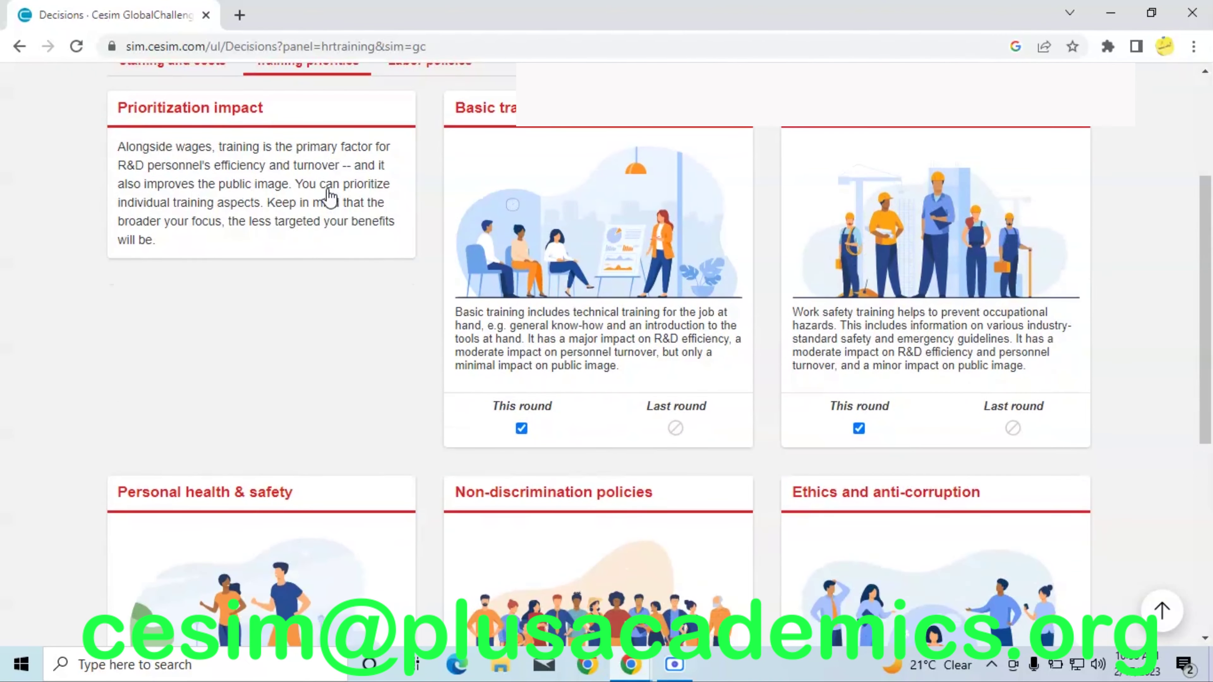
scroll(330, 196, "up", 2)
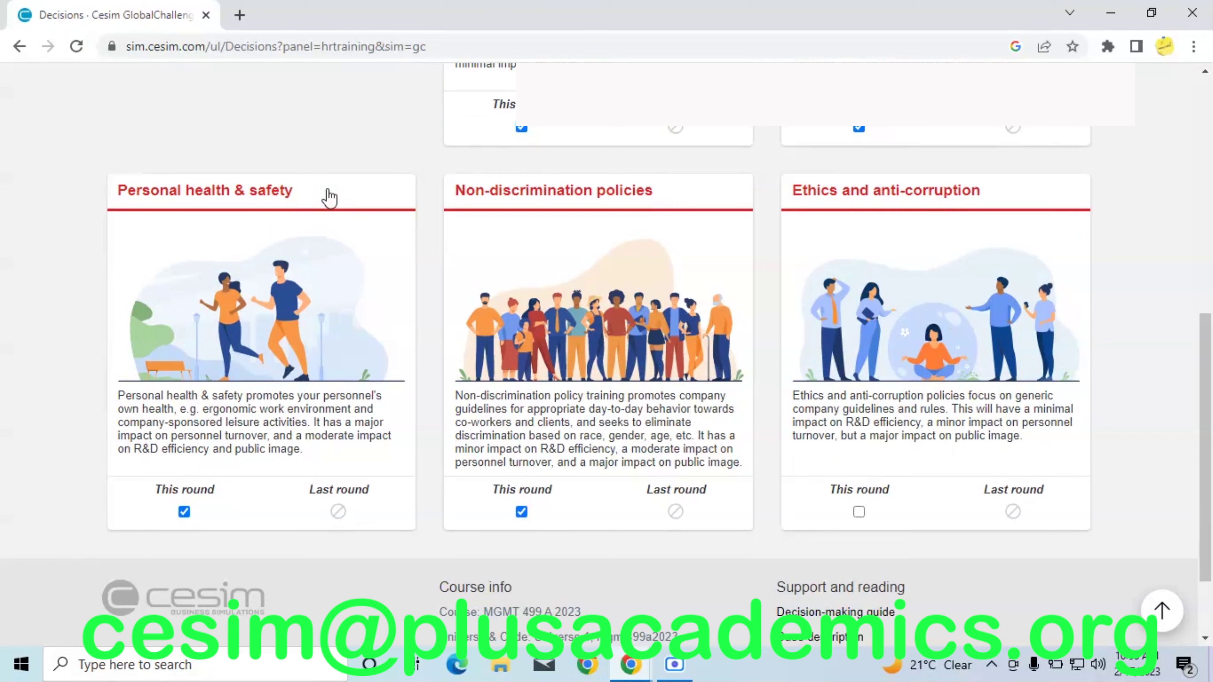
scroll(329, 196, "down", 1)
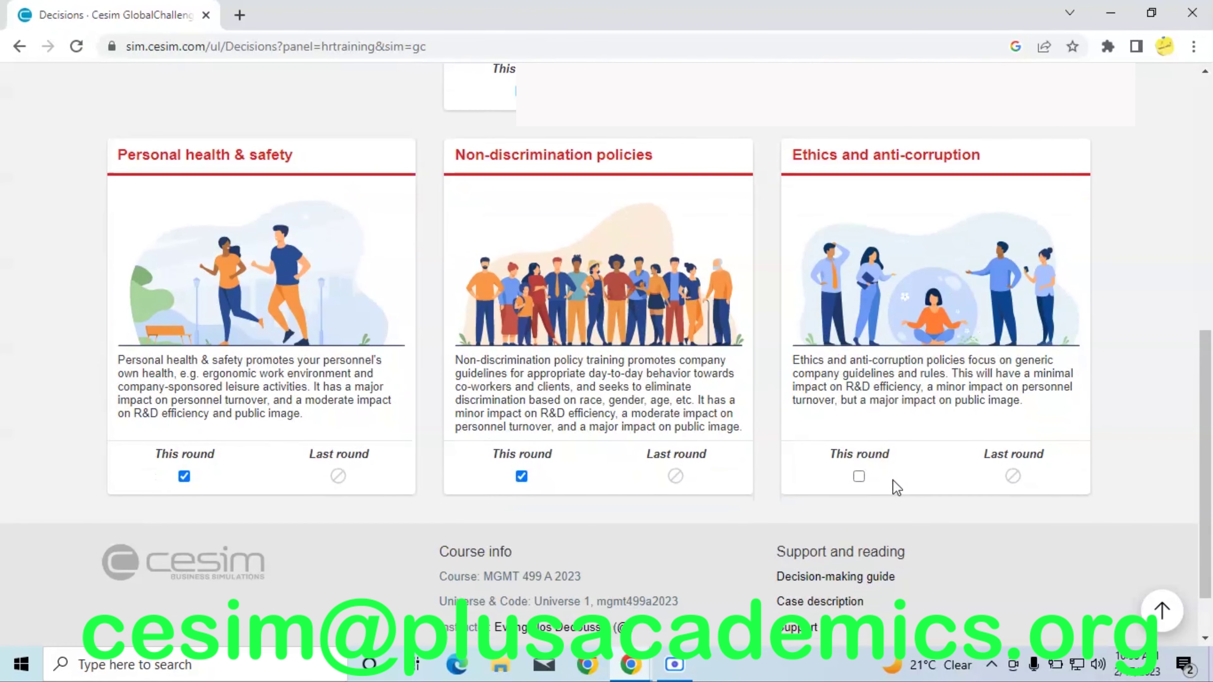
left_click(859, 476)
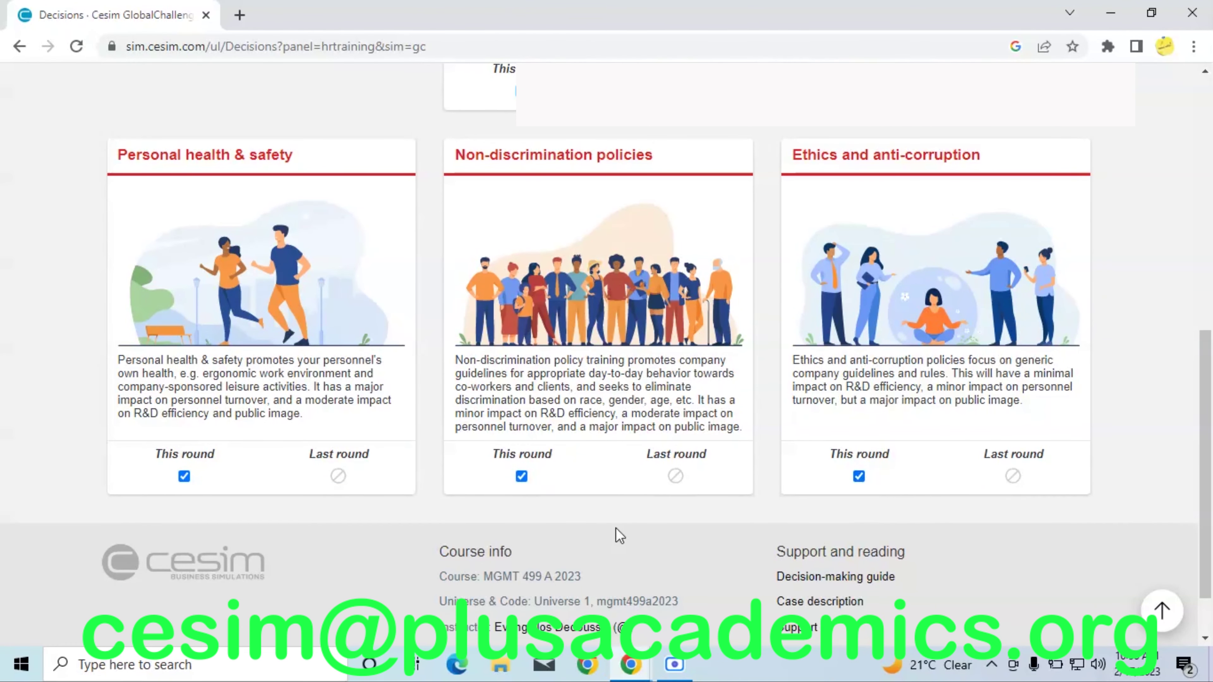
Review the HR labor policies on labor regulations, union relations and management position quotas for this round.
scroll(619, 535, "up", 1)
scroll(619, 535, "up", 10)
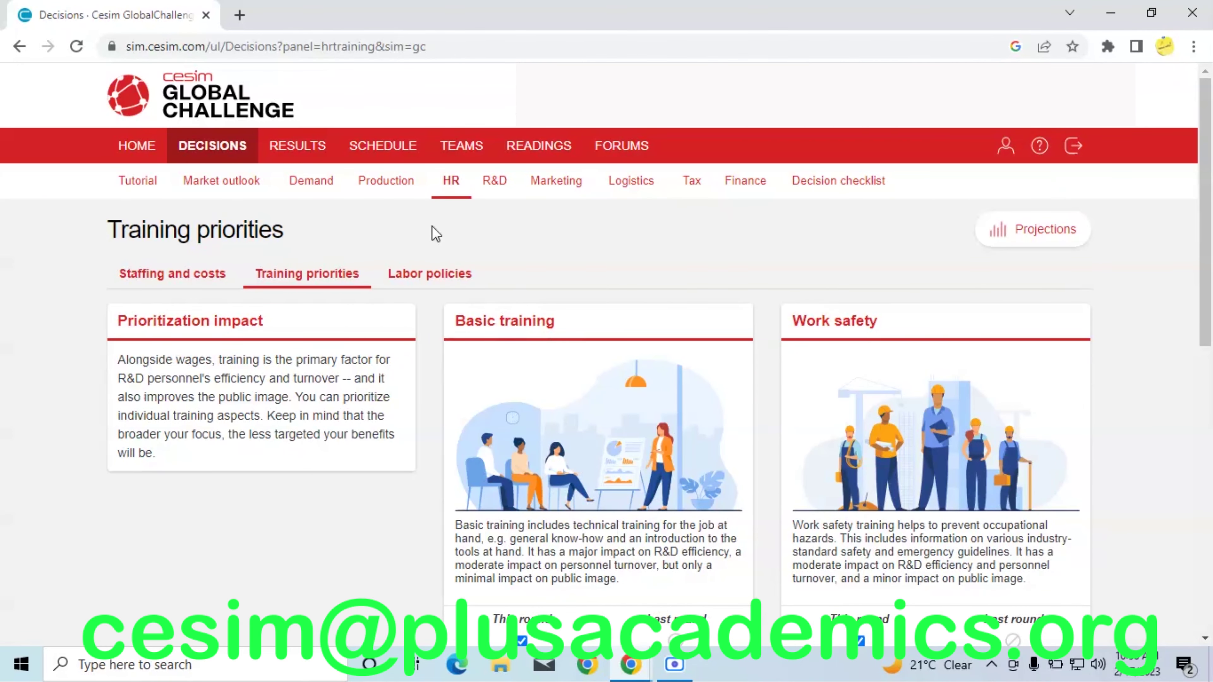
left_click(431, 274)
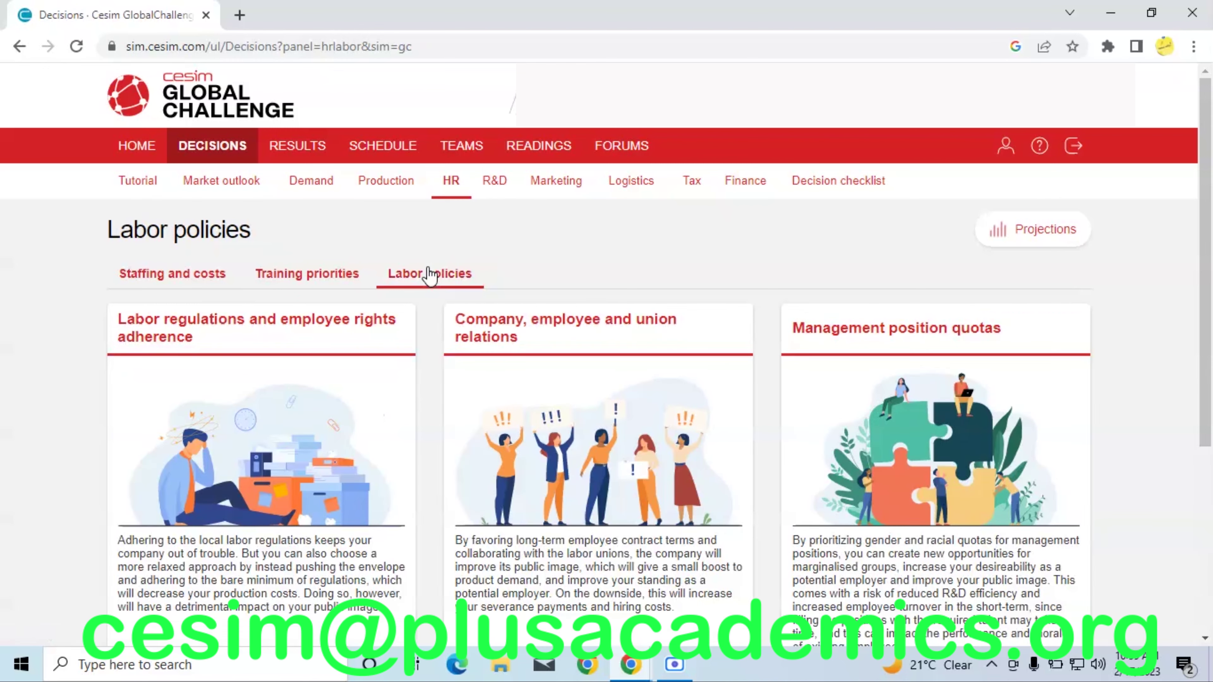
scroll(430, 276, "down", 2)
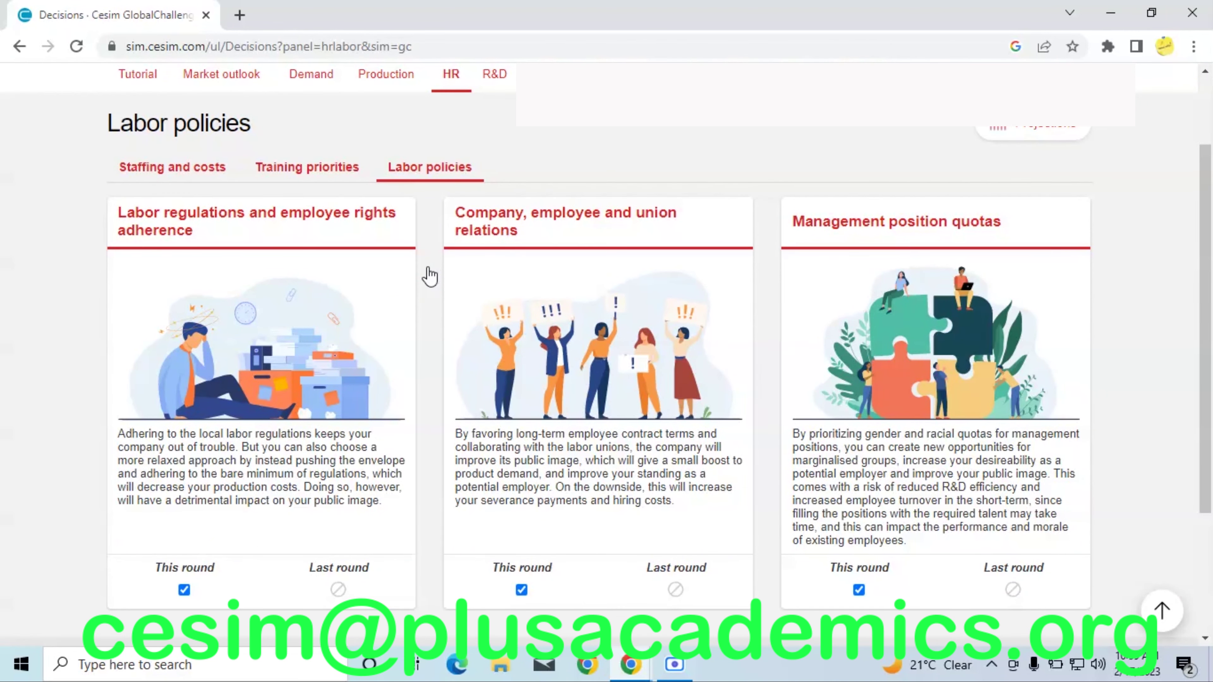
scroll(430, 276, "down", 2)
scroll(430, 276, "up", 1)
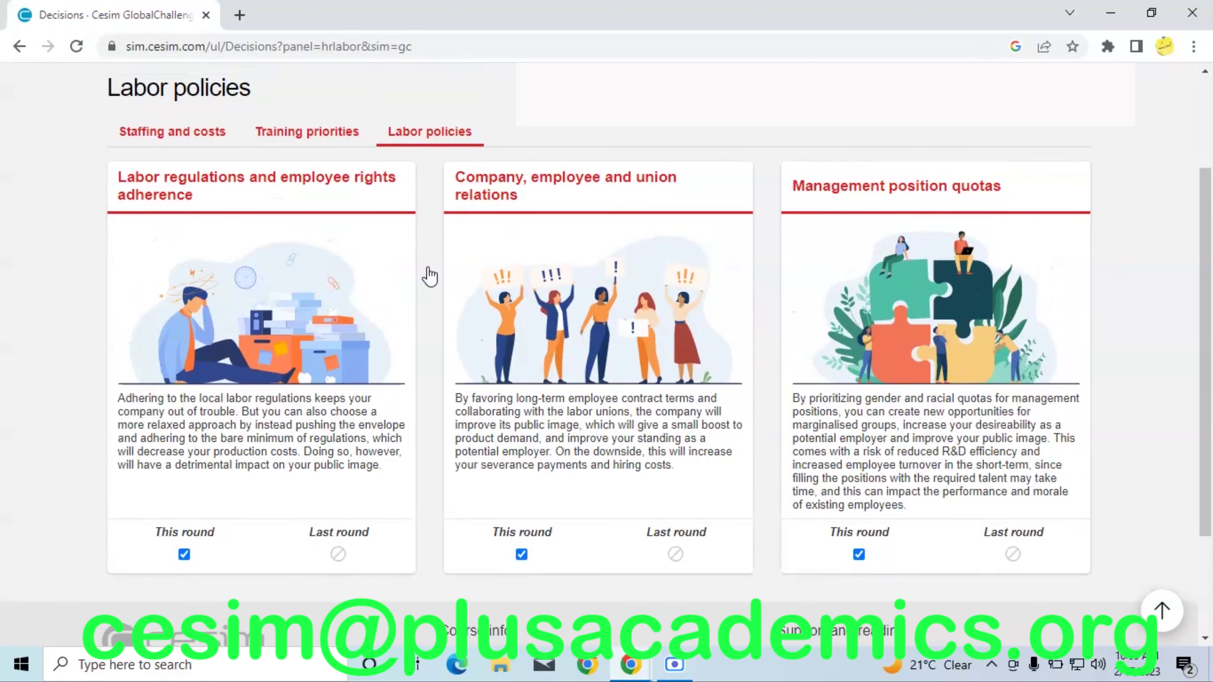
scroll(430, 276, "down", 2)
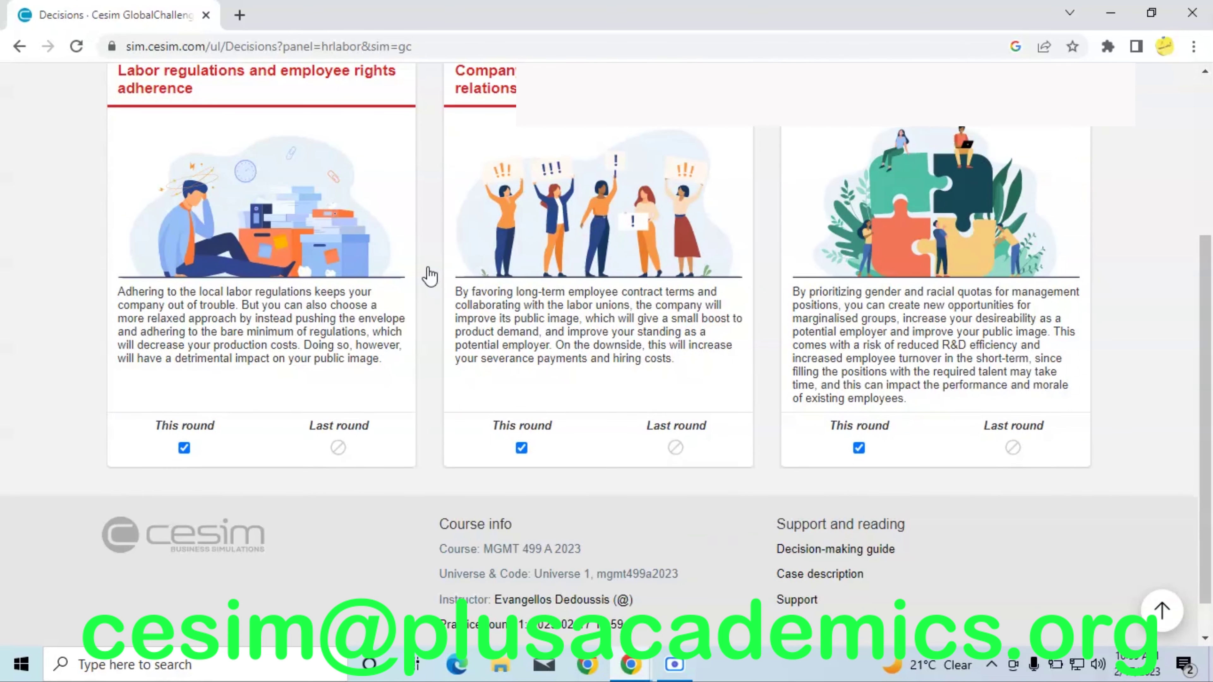
scroll(430, 276, "up", 1)
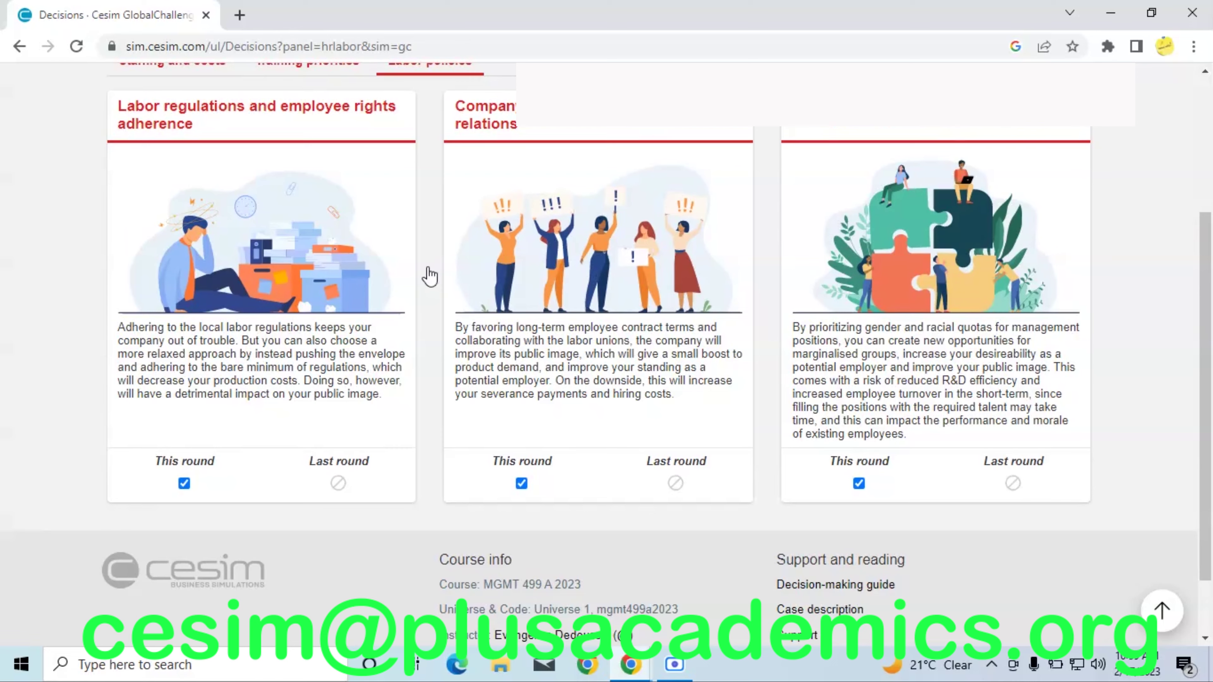
scroll(430, 276, "up", 1)
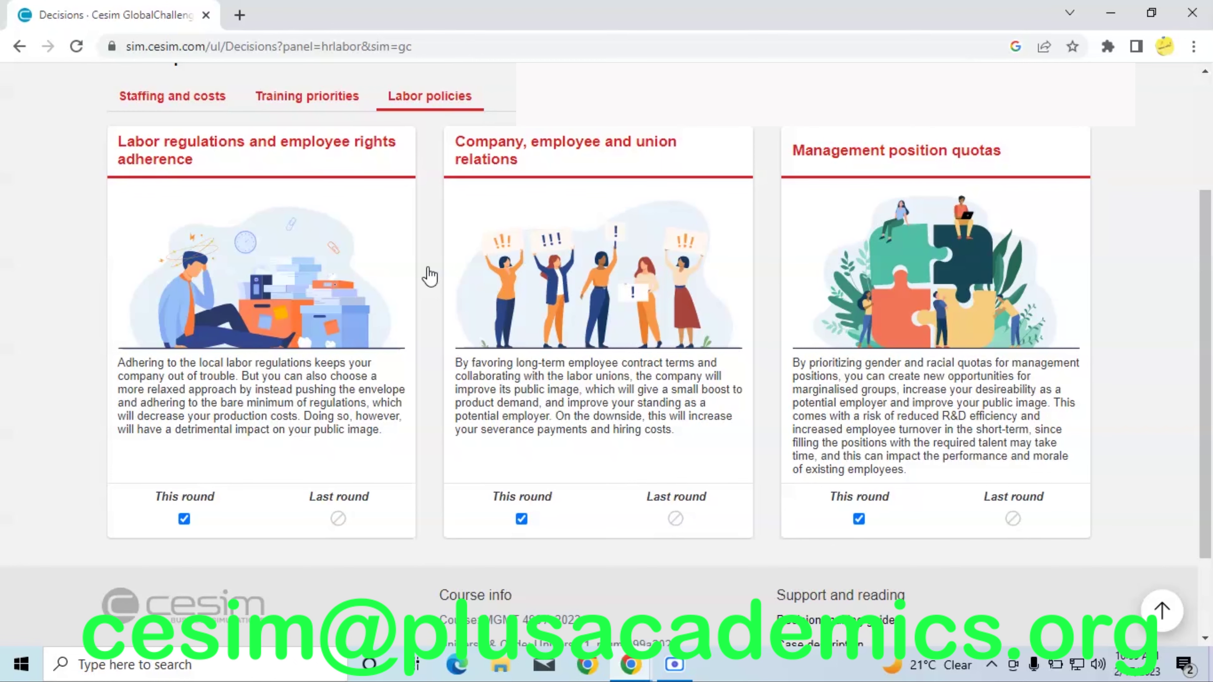
Examine the logistics decisions, covering the USA and China delivery priorities, the logistics plan and the revenue and cost per unit.
scroll(430, 276, "up", 4)
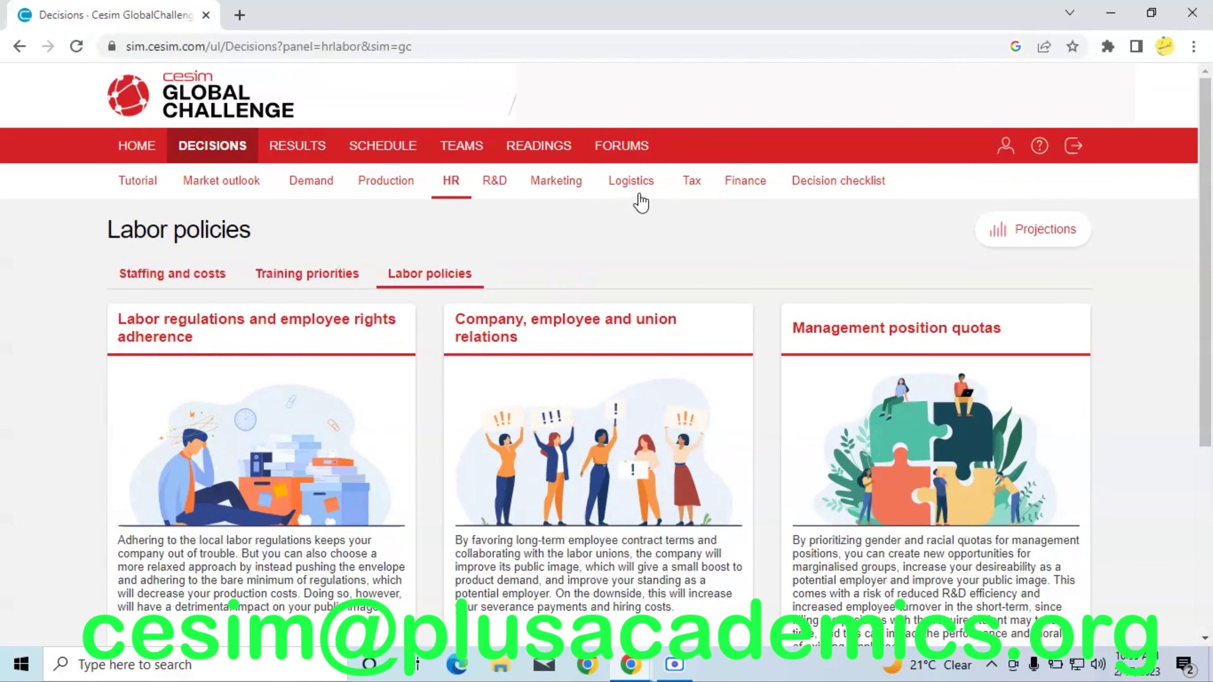
left_click(651, 198)
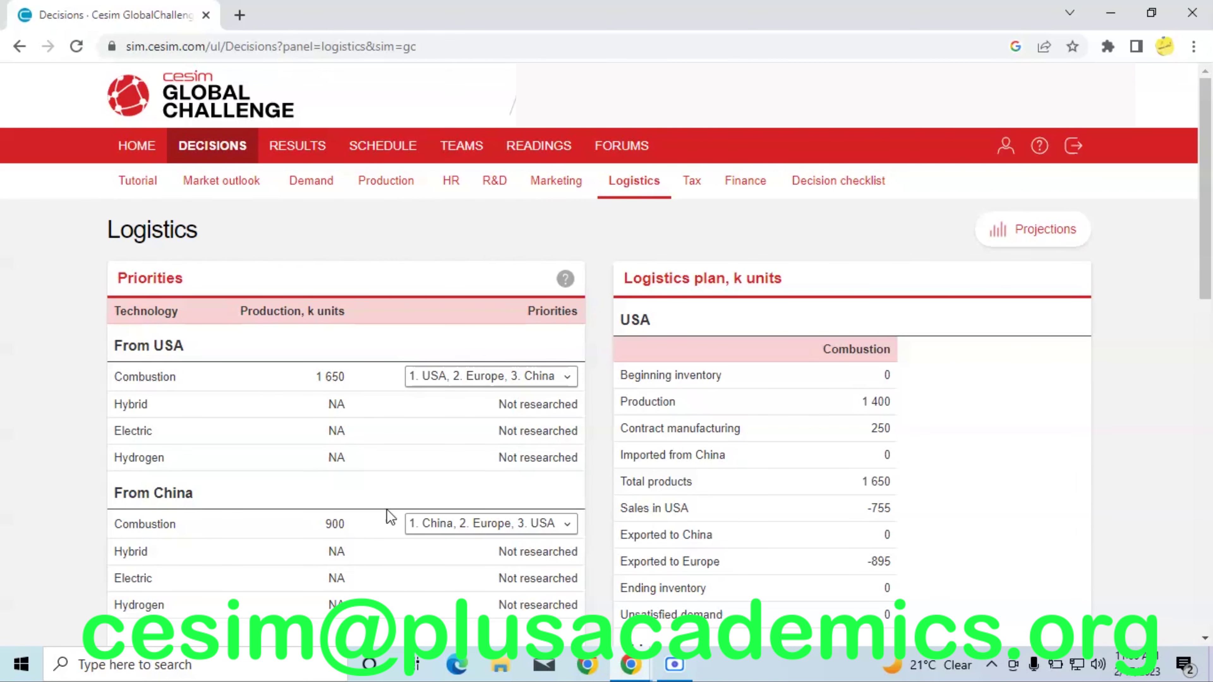
scroll(391, 516, "down", 10)
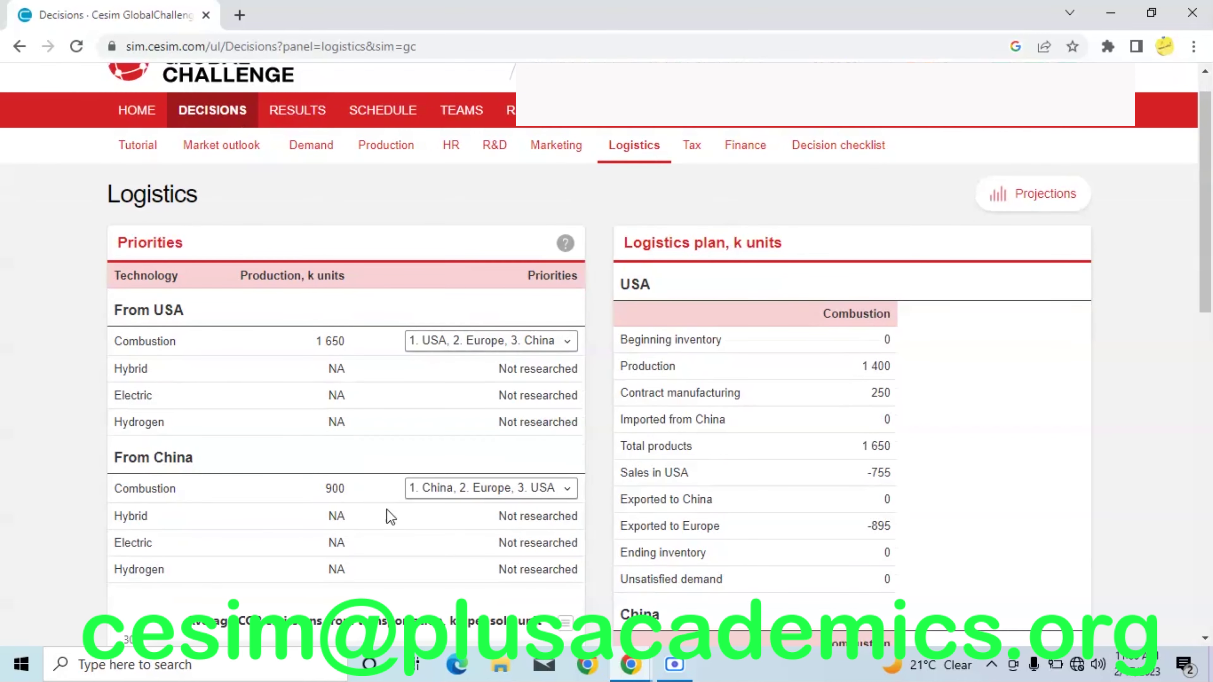
scroll(390, 516, "down", 2)
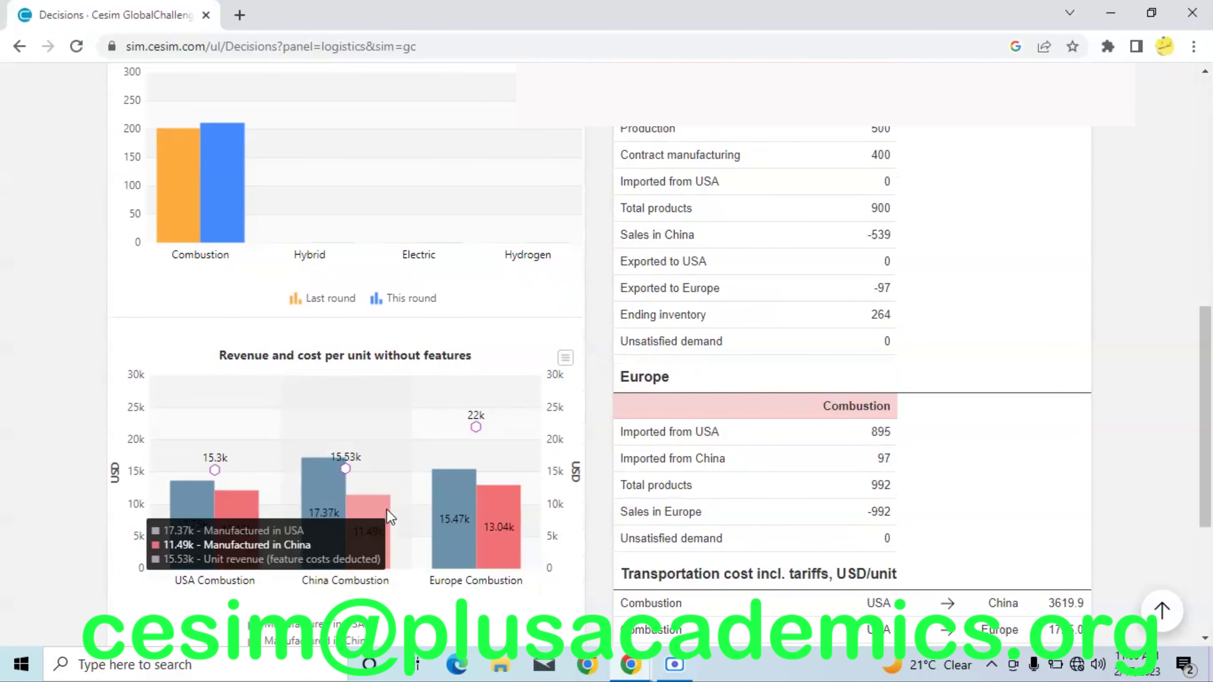
scroll(390, 516, "up", 2)
scroll(391, 516, "up", 5)
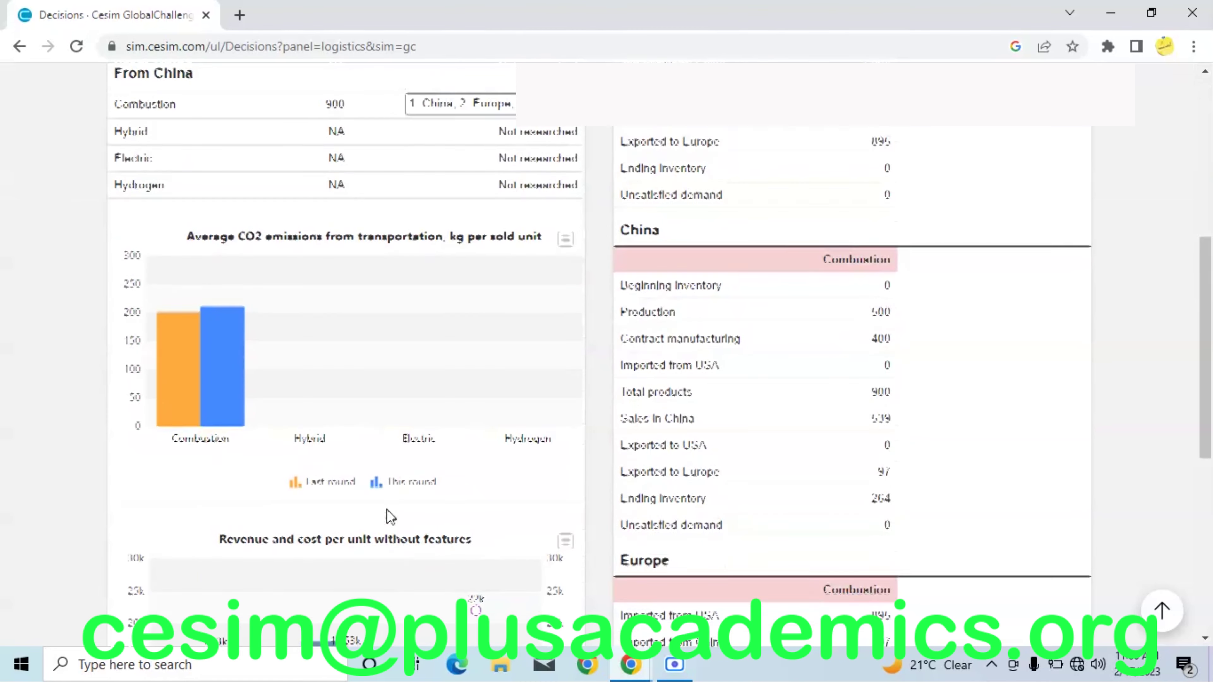
scroll(390, 516, "up", 1)
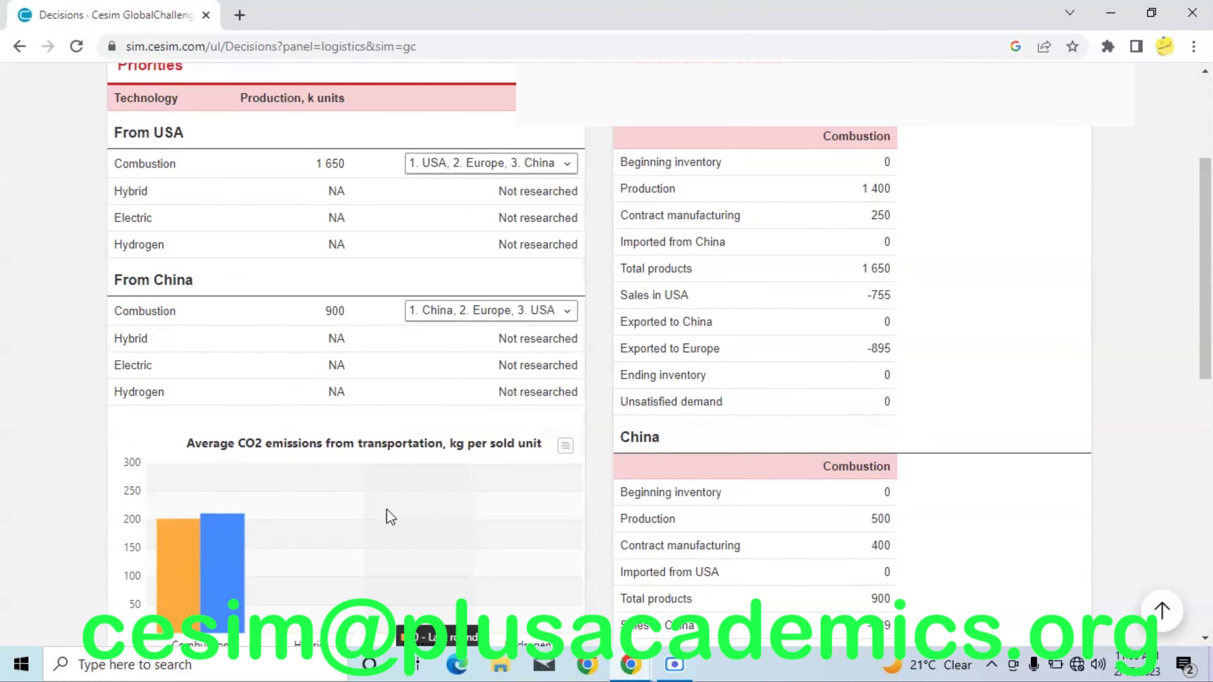
scroll(390, 516, "up", 1)
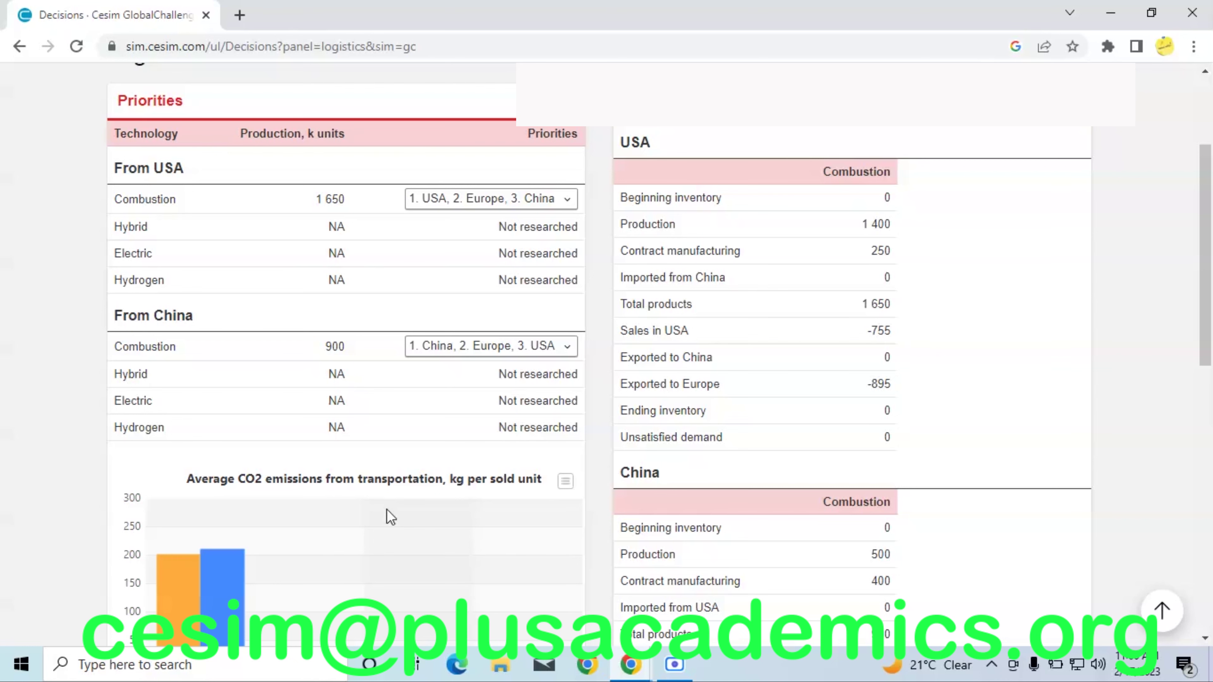
Examine the production planning decisions, covering in-house manufacturing, capacity, sustainability and contract manufacturing in the USA and China.
scroll(391, 517, "up", 4)
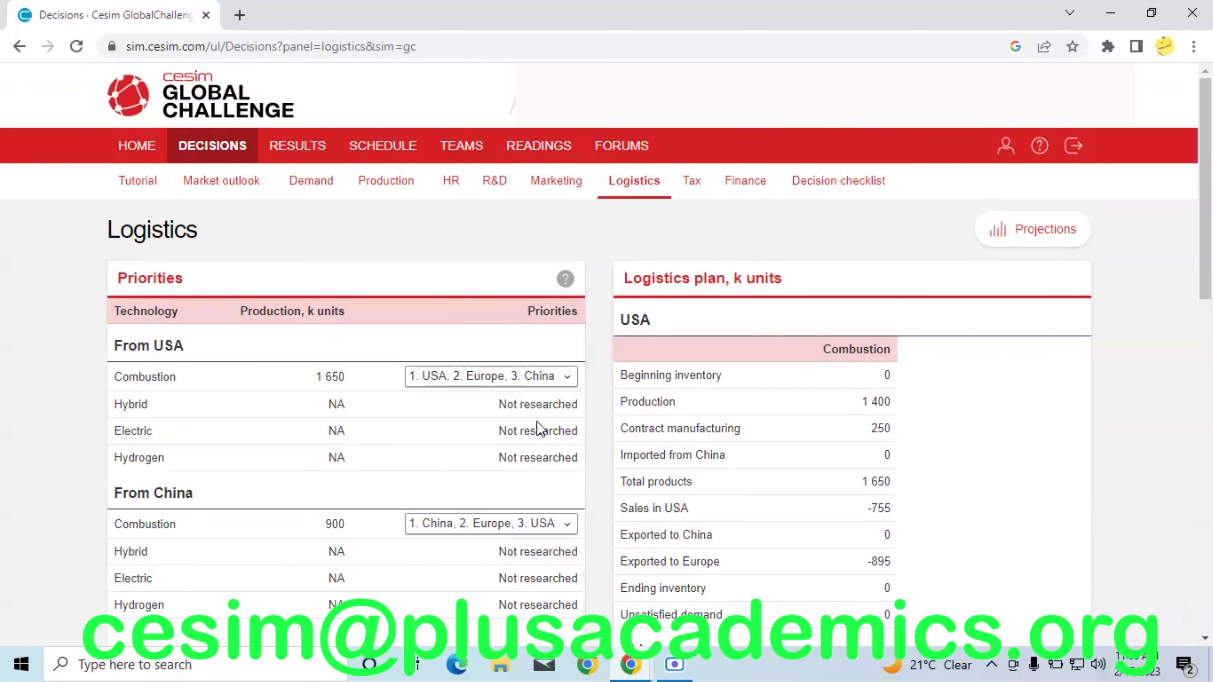
left_click(692, 185)
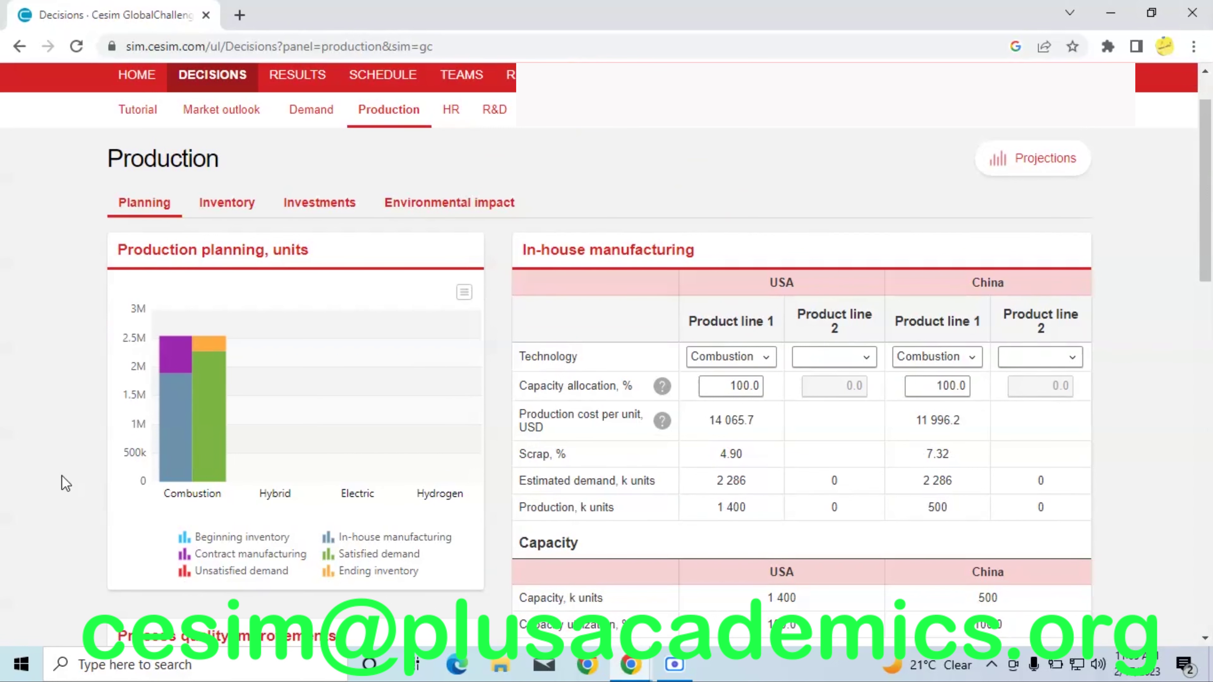
scroll(66, 484, "down", 3)
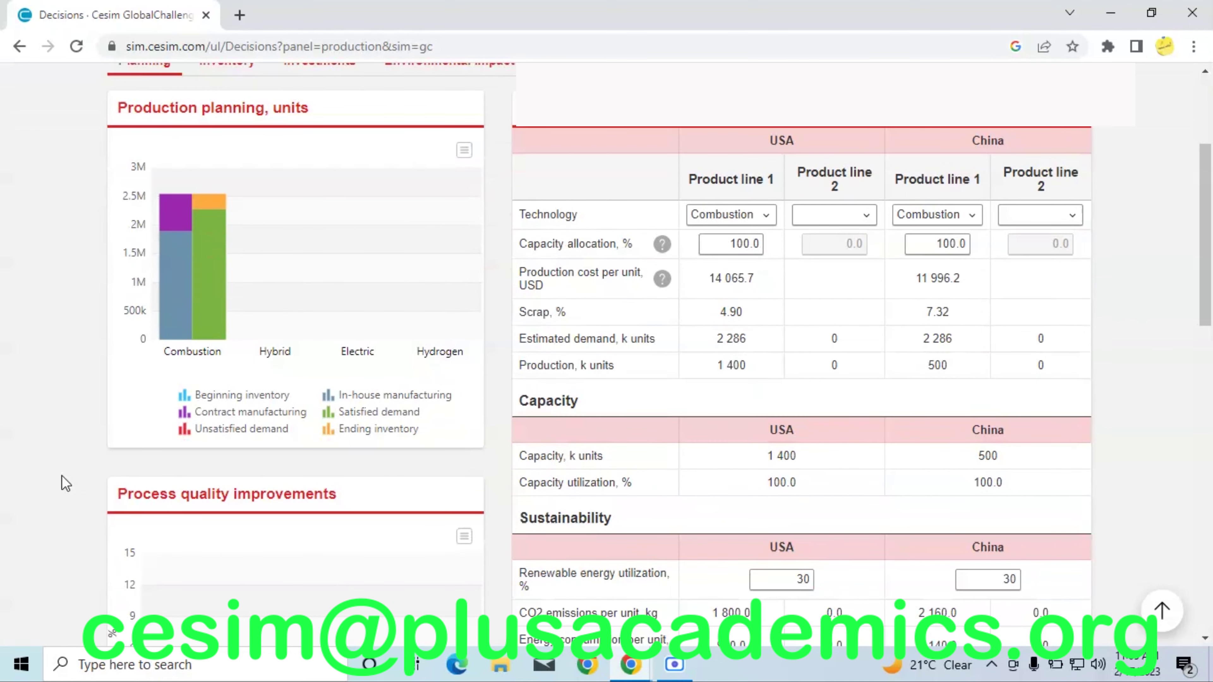
scroll(66, 484, "down", 7)
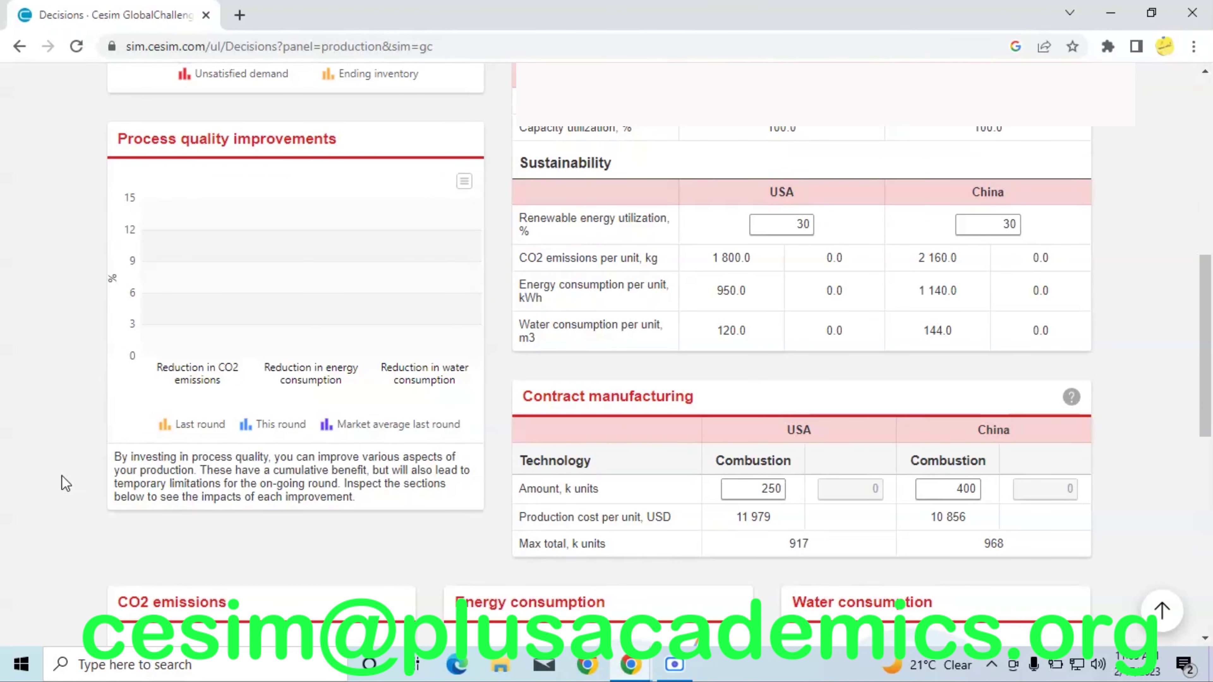
scroll(66, 483, "up", 12)
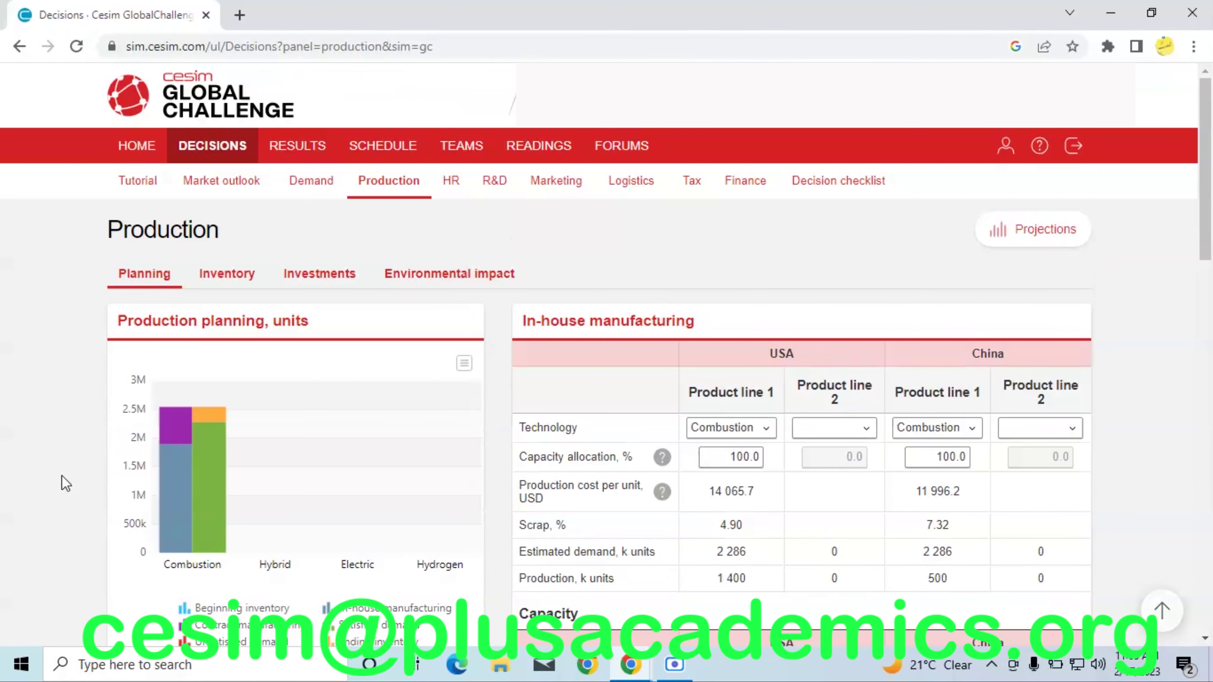
left_click(297, 274)
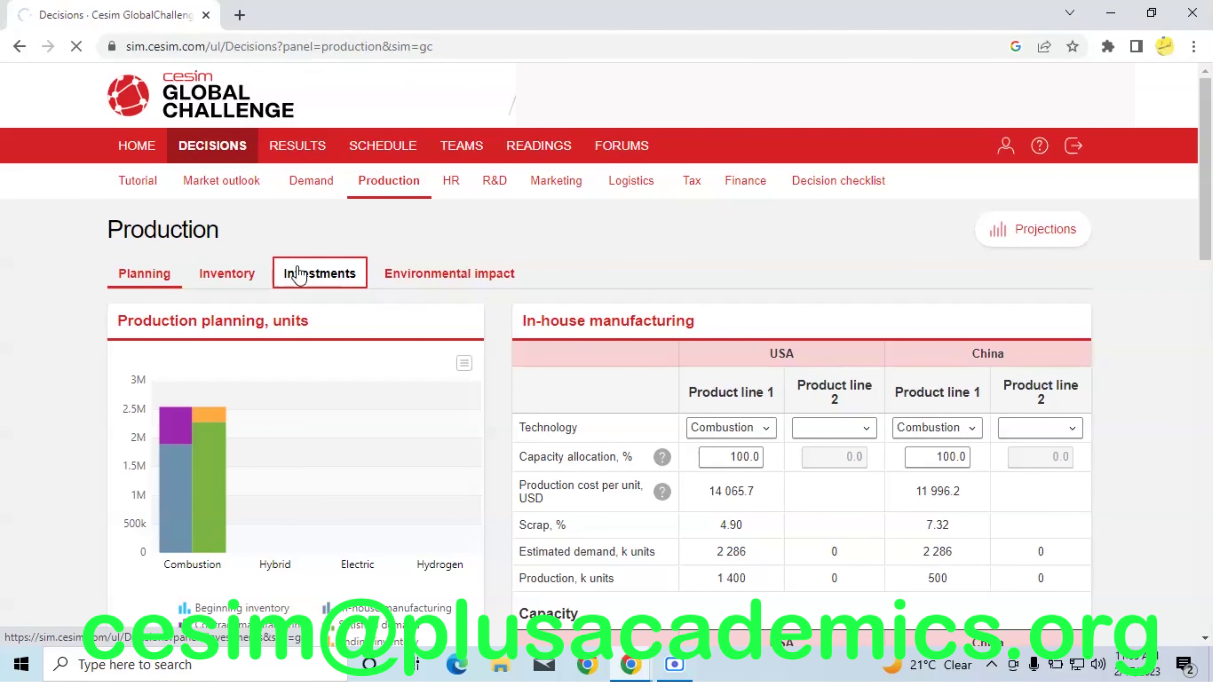
scroll(65, 482, "down", 1)
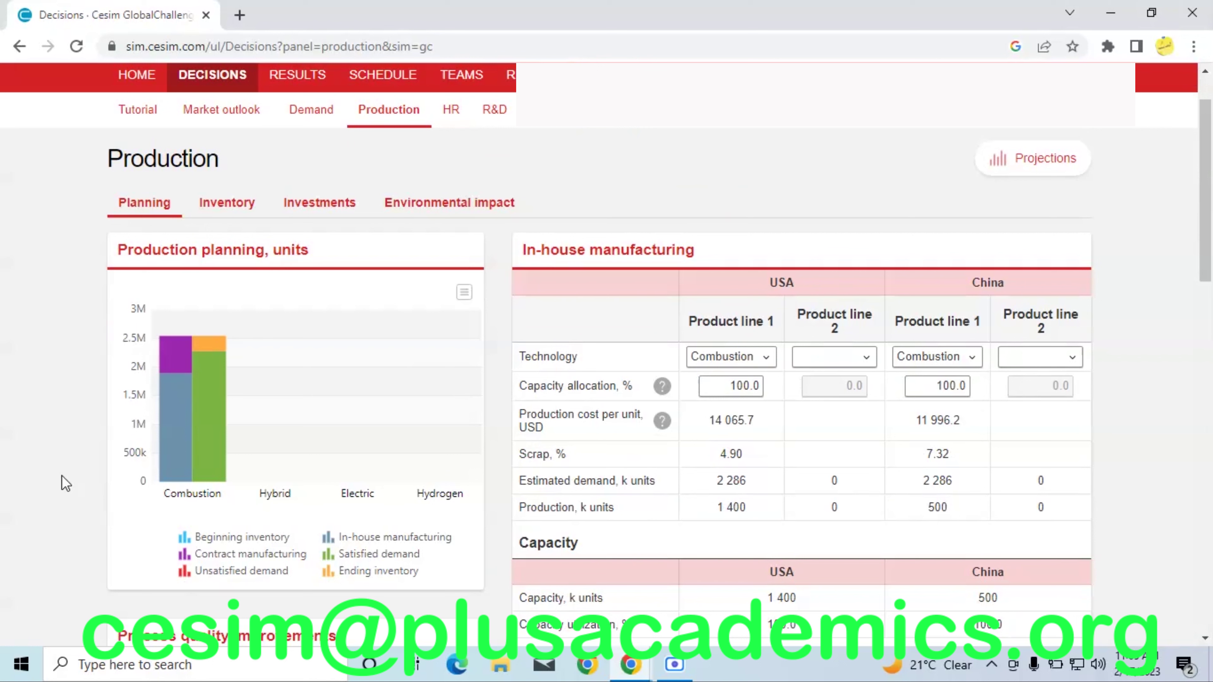
scroll(66, 483, "down", 1)
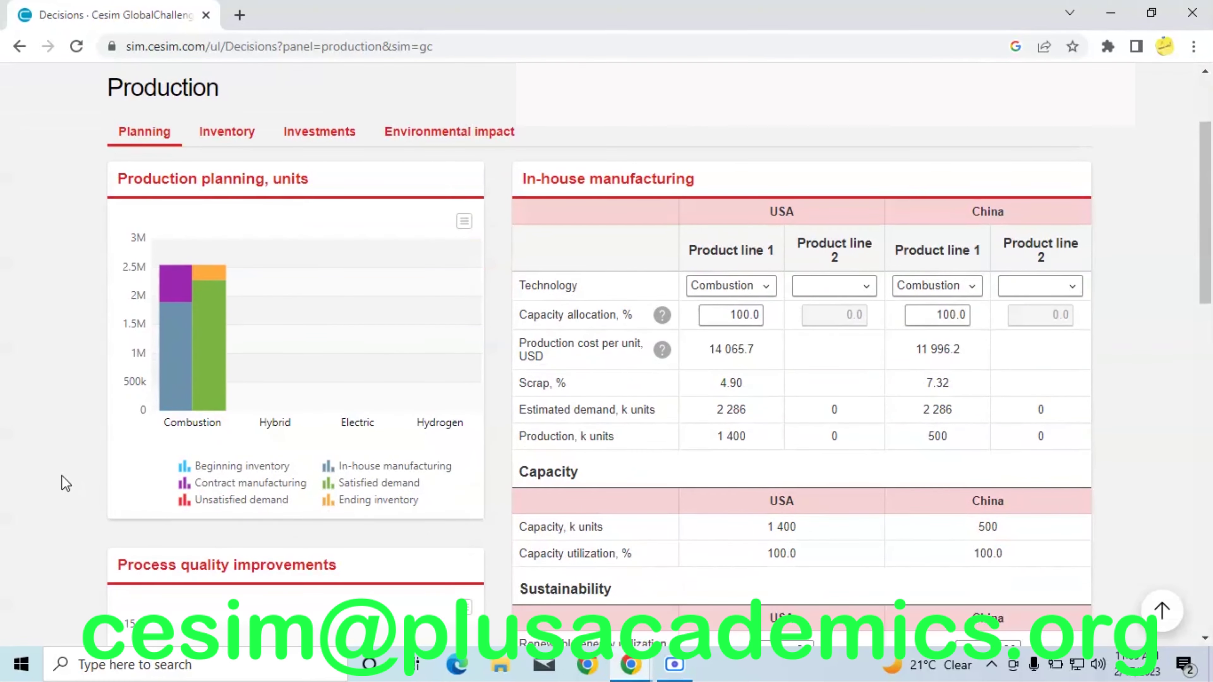
Review the production plan again, comparing capacity allocation, process quality improvements, renewable energy utilization and contract manufacturing amounts for the USA and China.
scroll(66, 483, "down", 1)
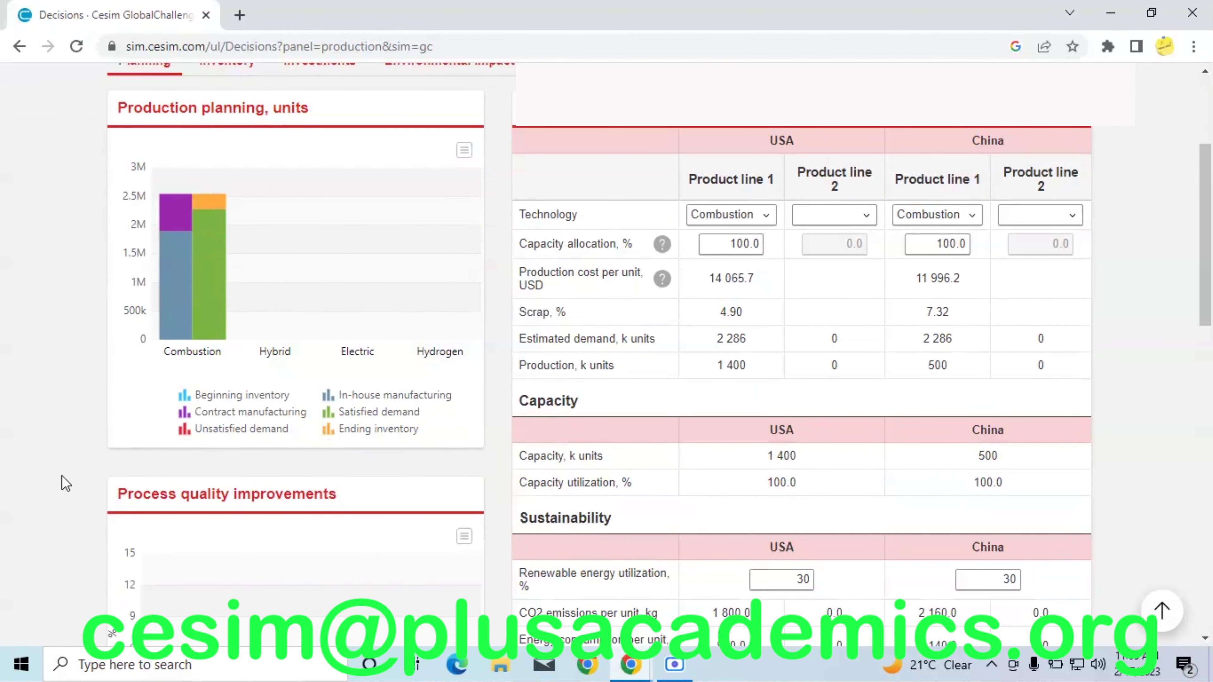
scroll(66, 482, "down", 2)
scroll(66, 483, "down", 3)
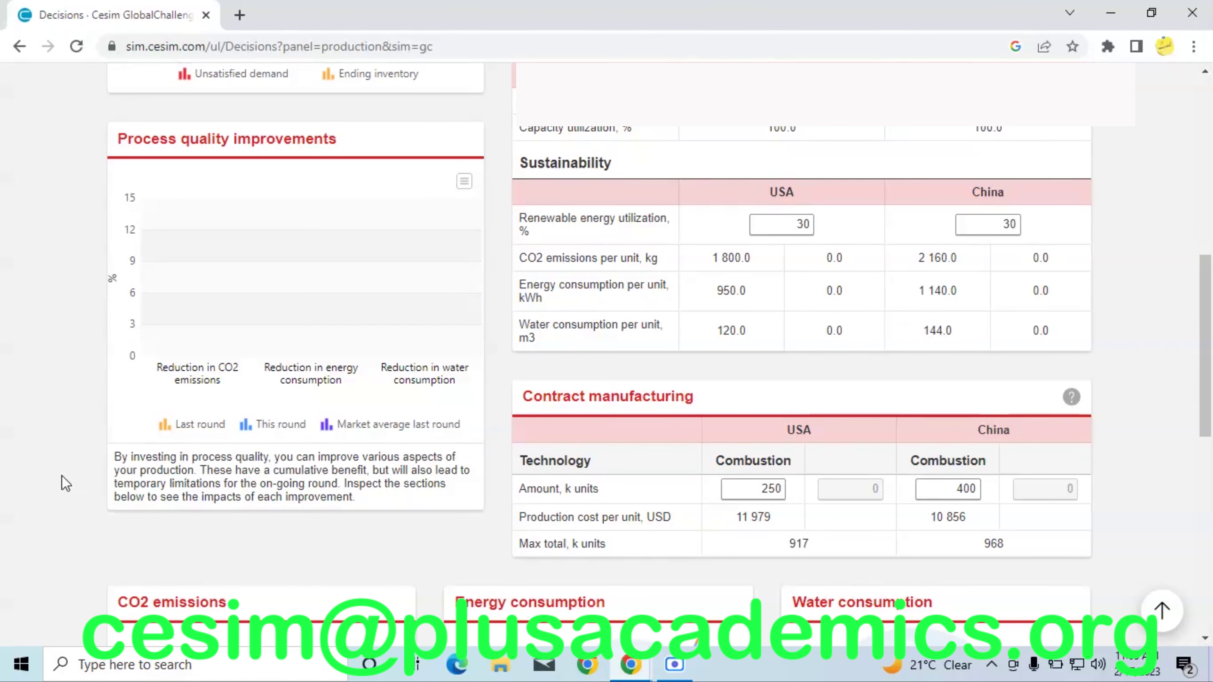
scroll(66, 483, "up", 10)
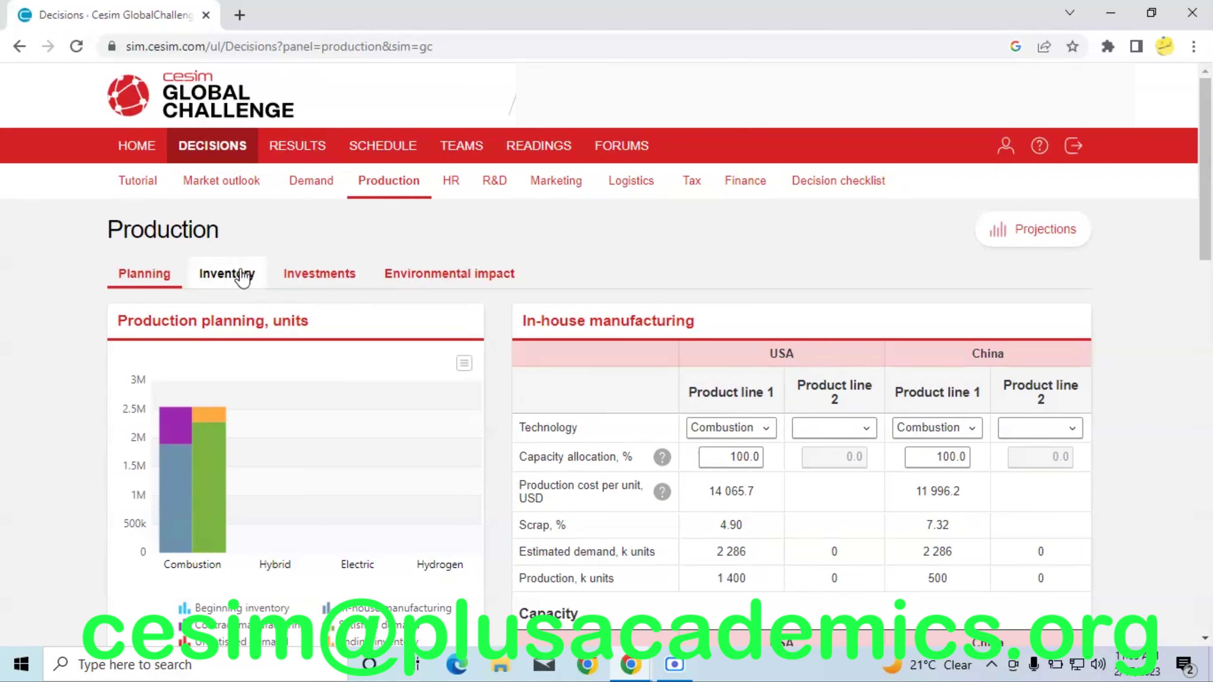
left_click(295, 275)
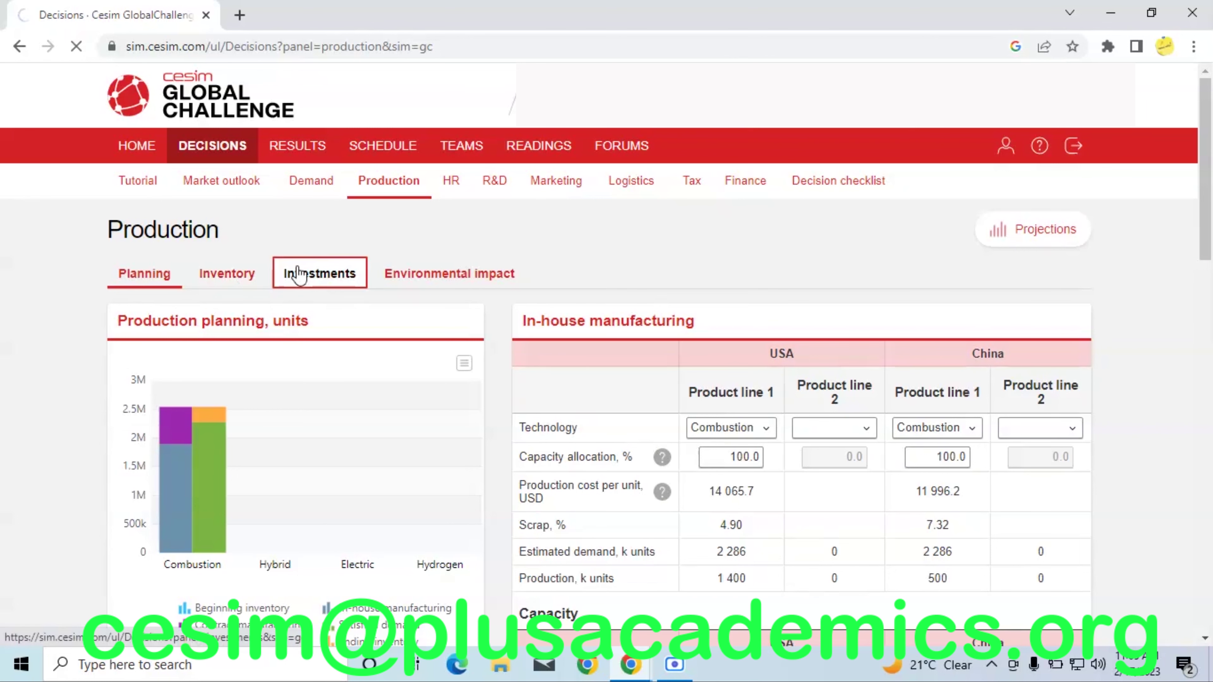
scroll(65, 483, "down", 1)
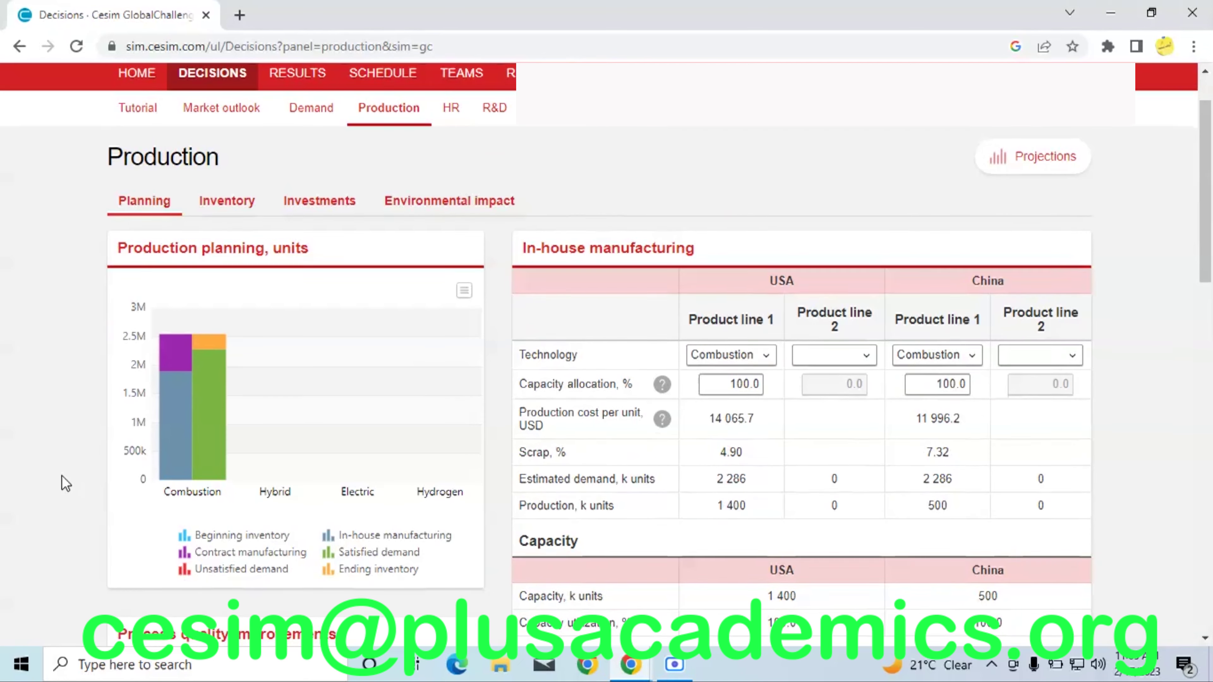
scroll(65, 483, "down", 1)
scroll(66, 482, "down", 1)
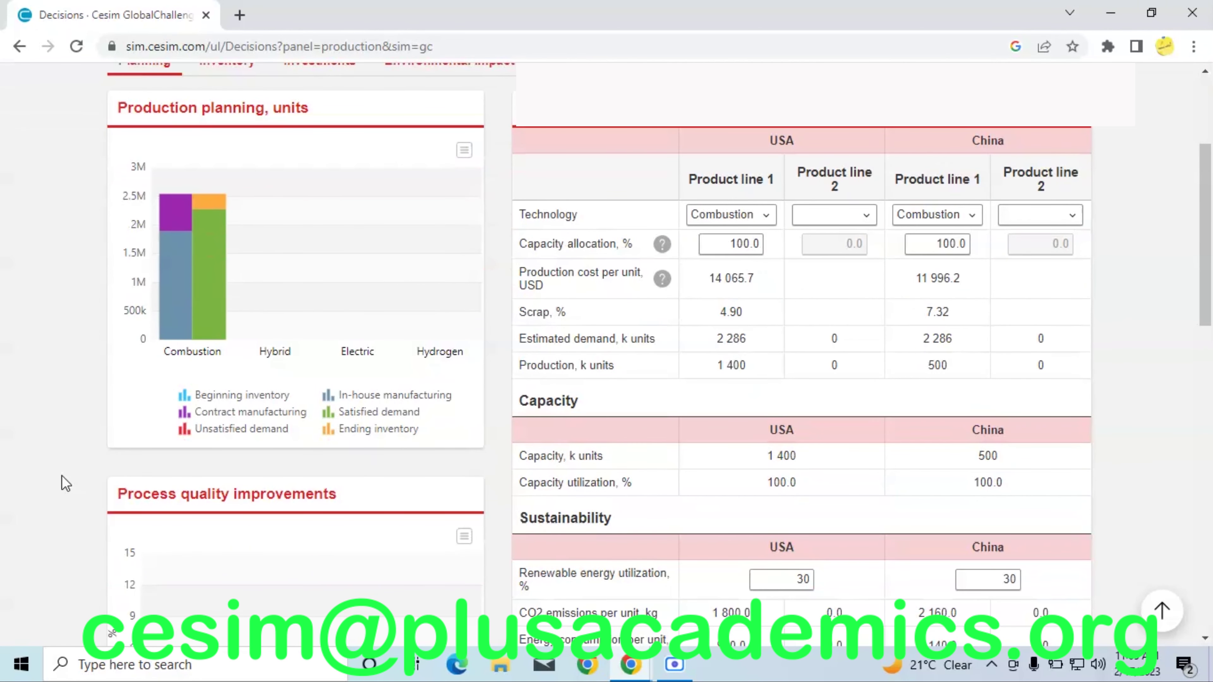
scroll(65, 482, "down", 5)
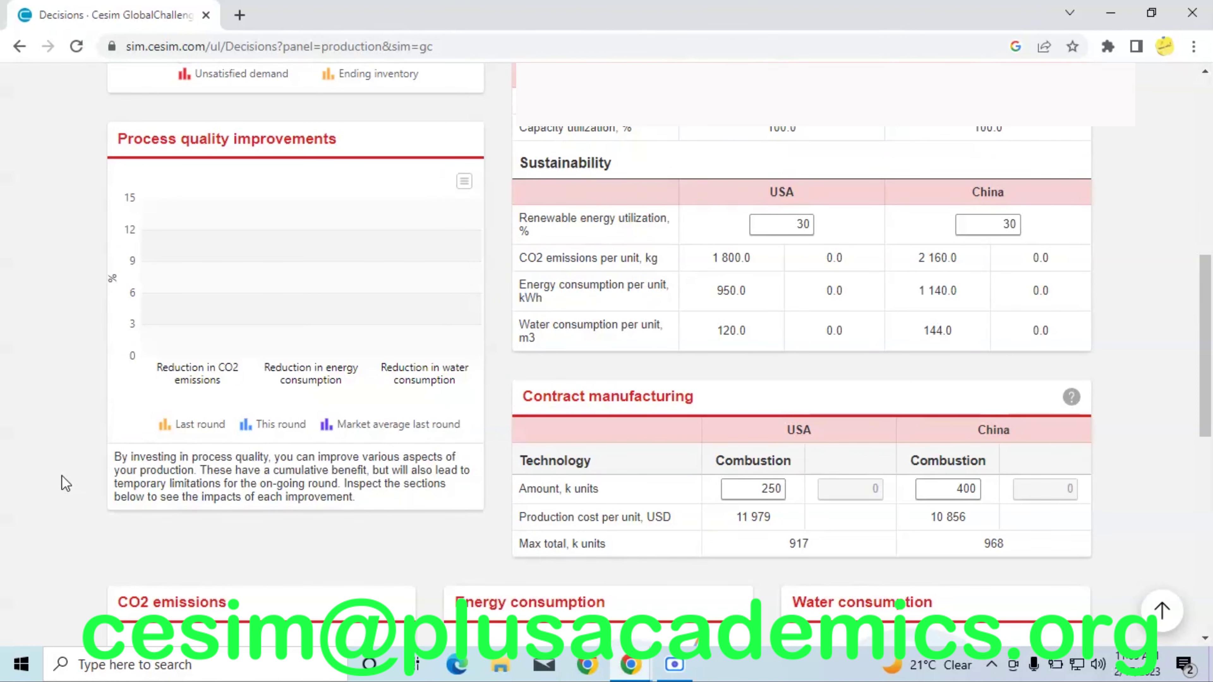
scroll(65, 484, "up", 10)
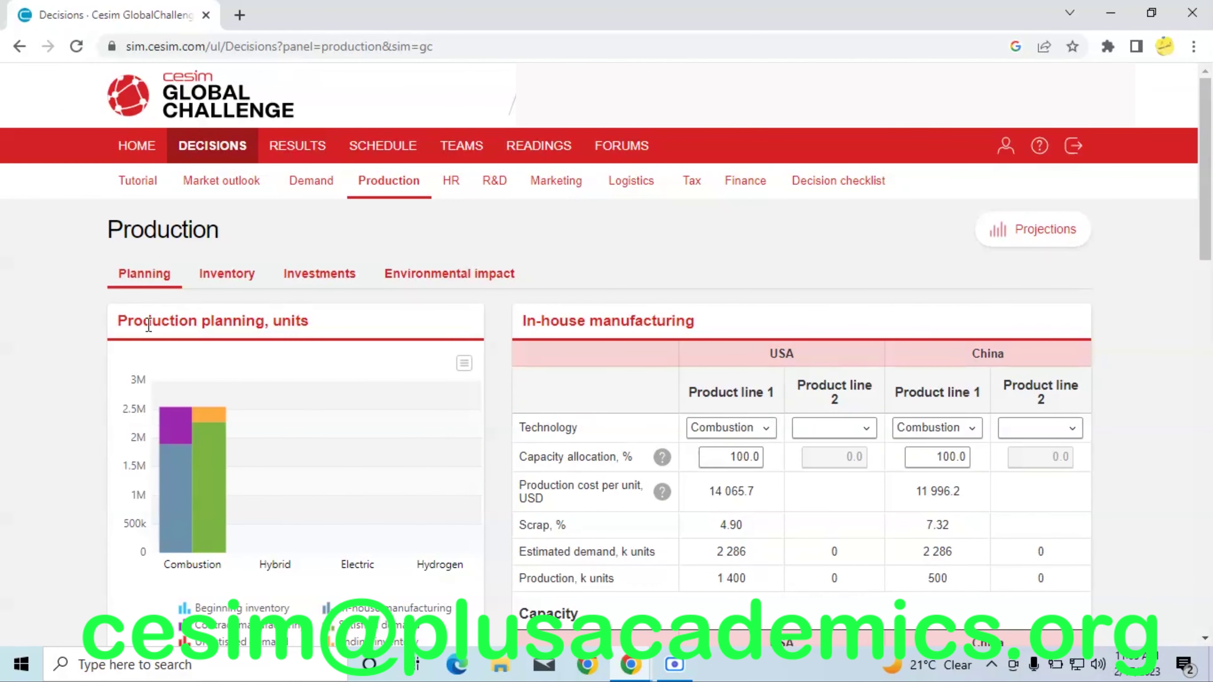
left_click(299, 275)
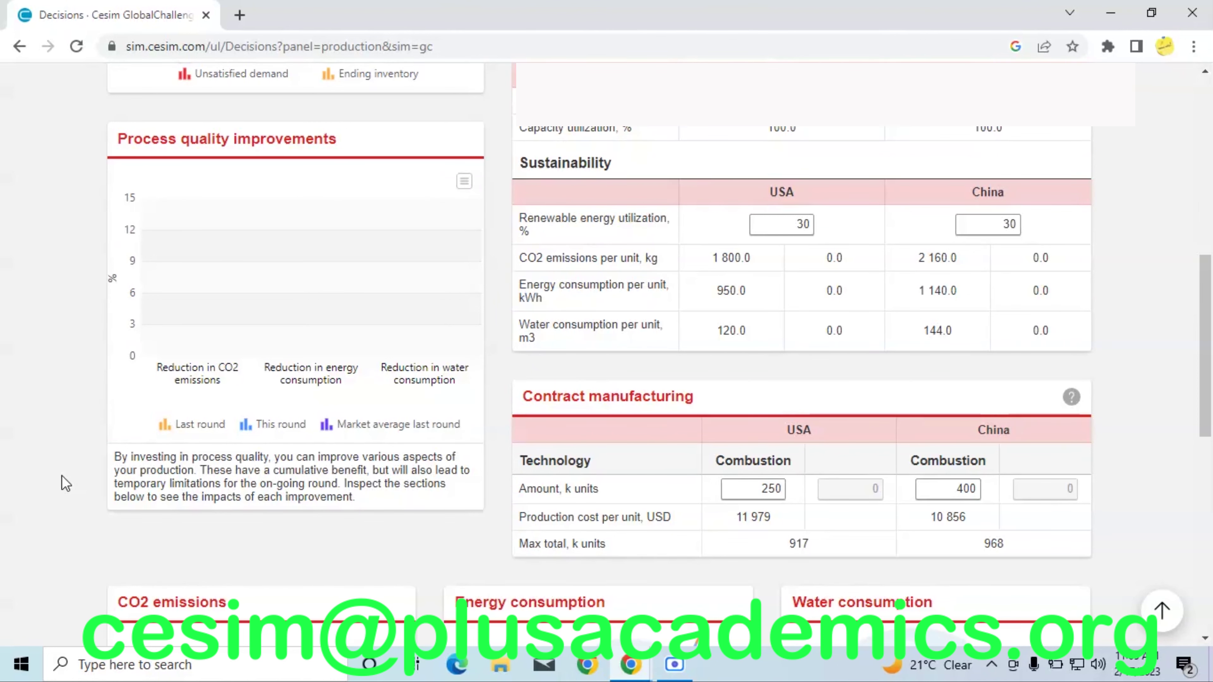
scroll(66, 484, "up", 10)
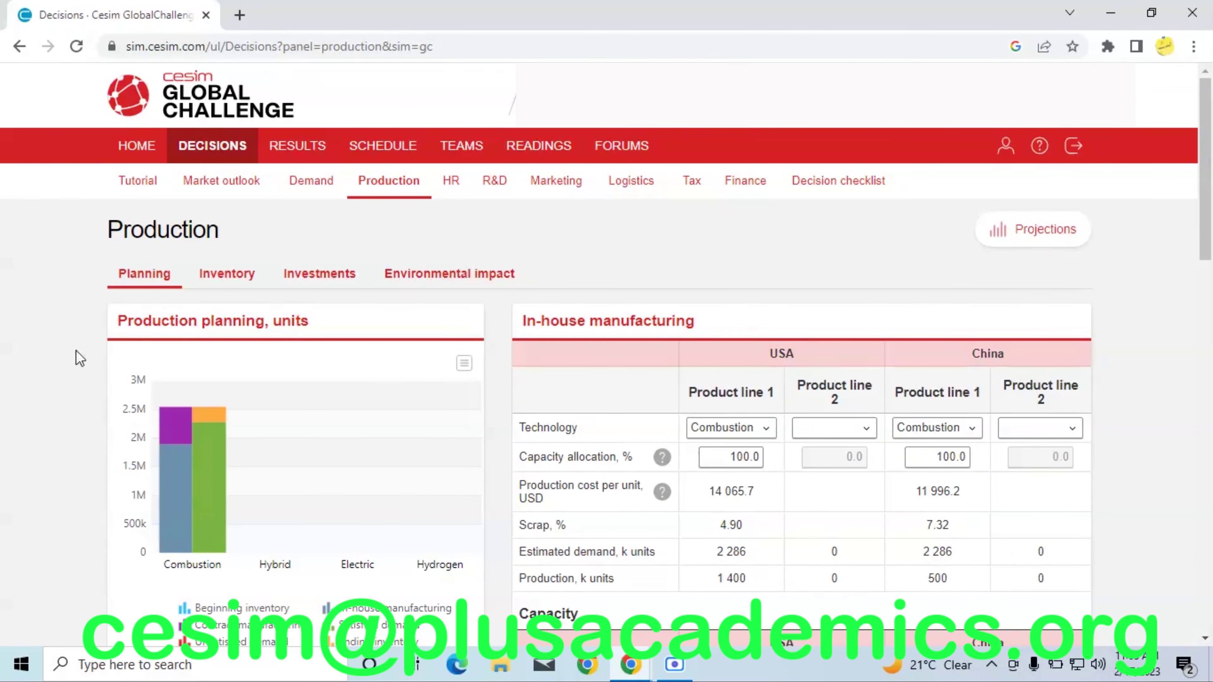
left_click(298, 276)
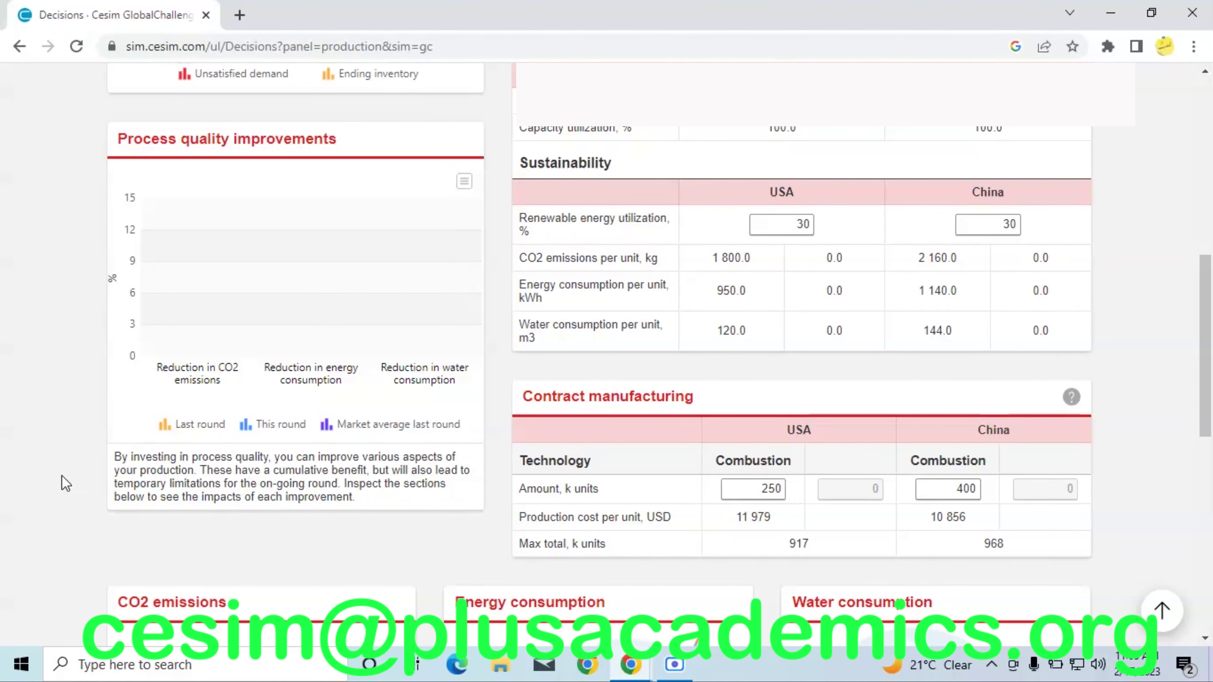
scroll(66, 483, "up", 10)
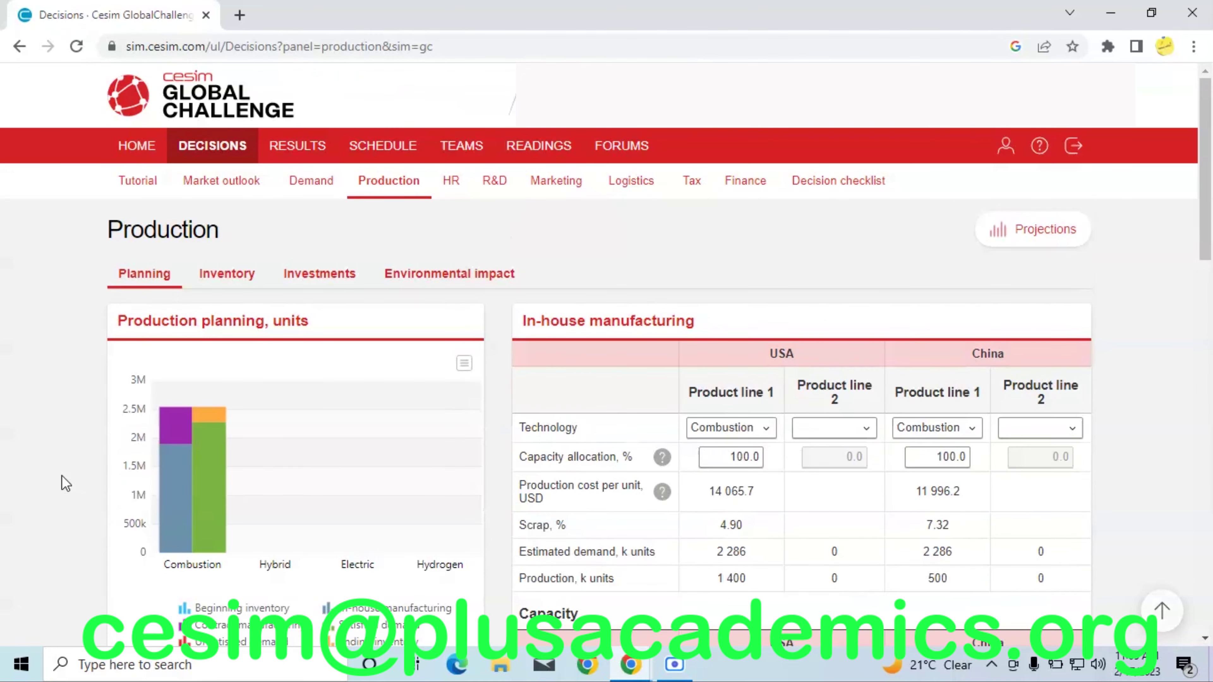
Examine the production investments, covering the capacity planning chart, demand estimates by technology and plant capacity in the USA and China.
left_click(294, 275)
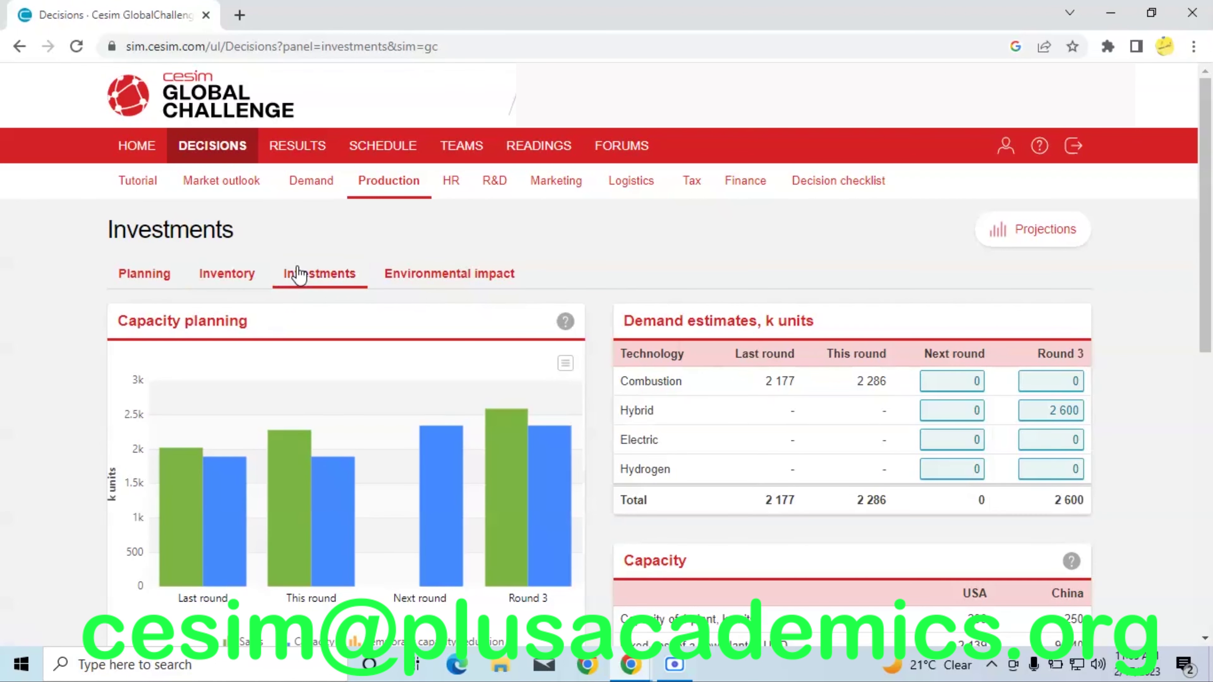
scroll(299, 274, "down", 1)
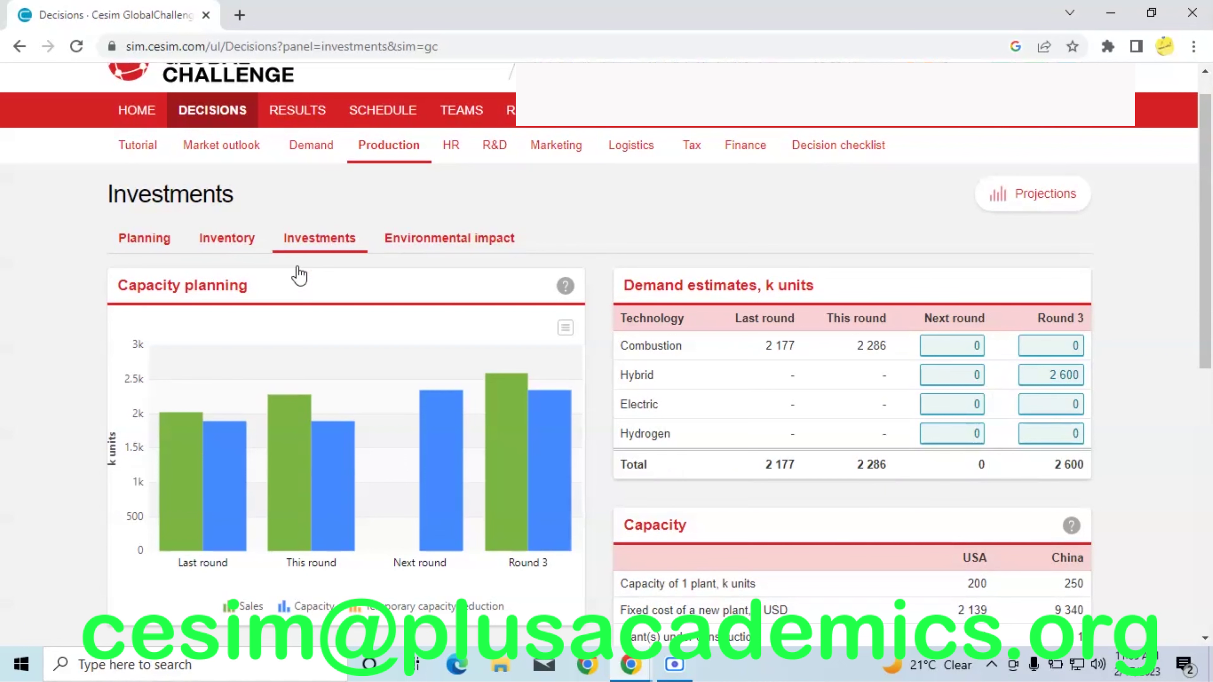
scroll(300, 275, "down", 1)
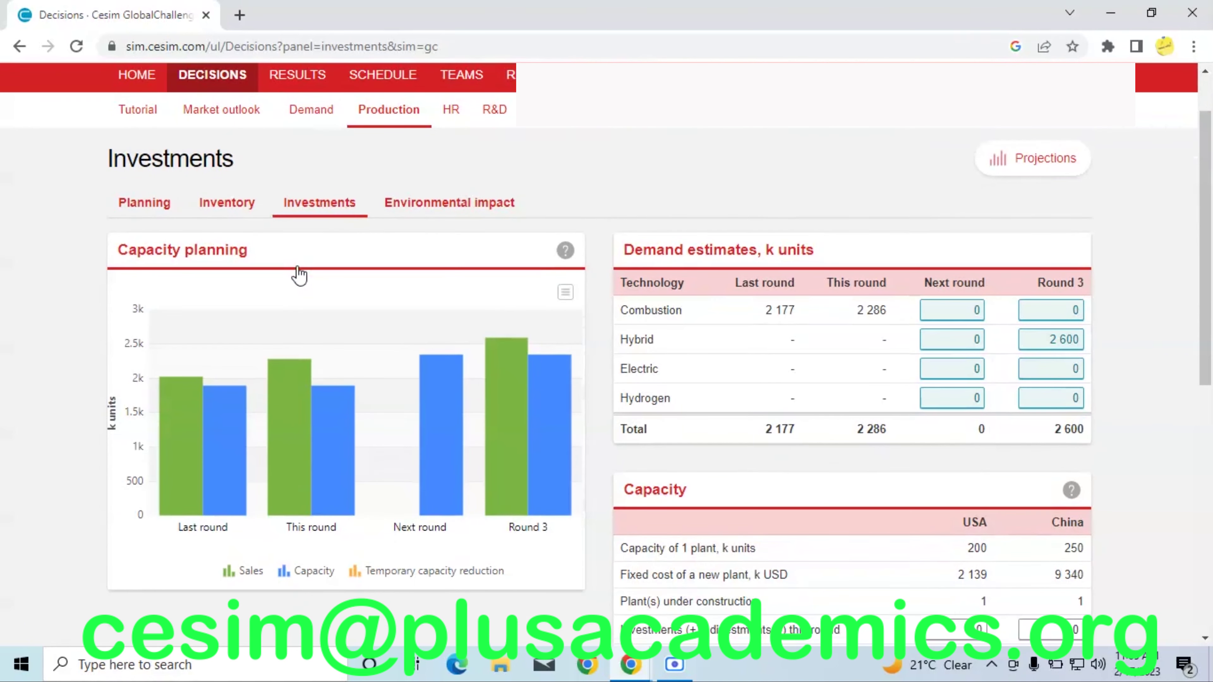
scroll(299, 276, "down", 1)
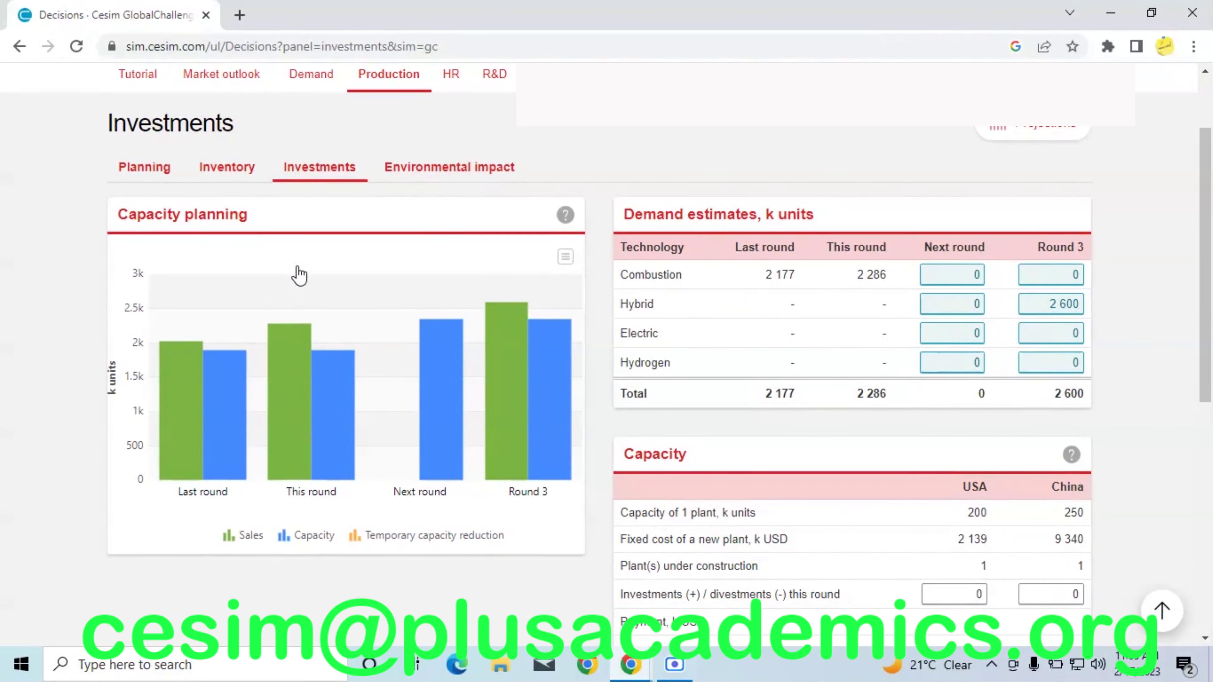
scroll(300, 276, "up", 3)
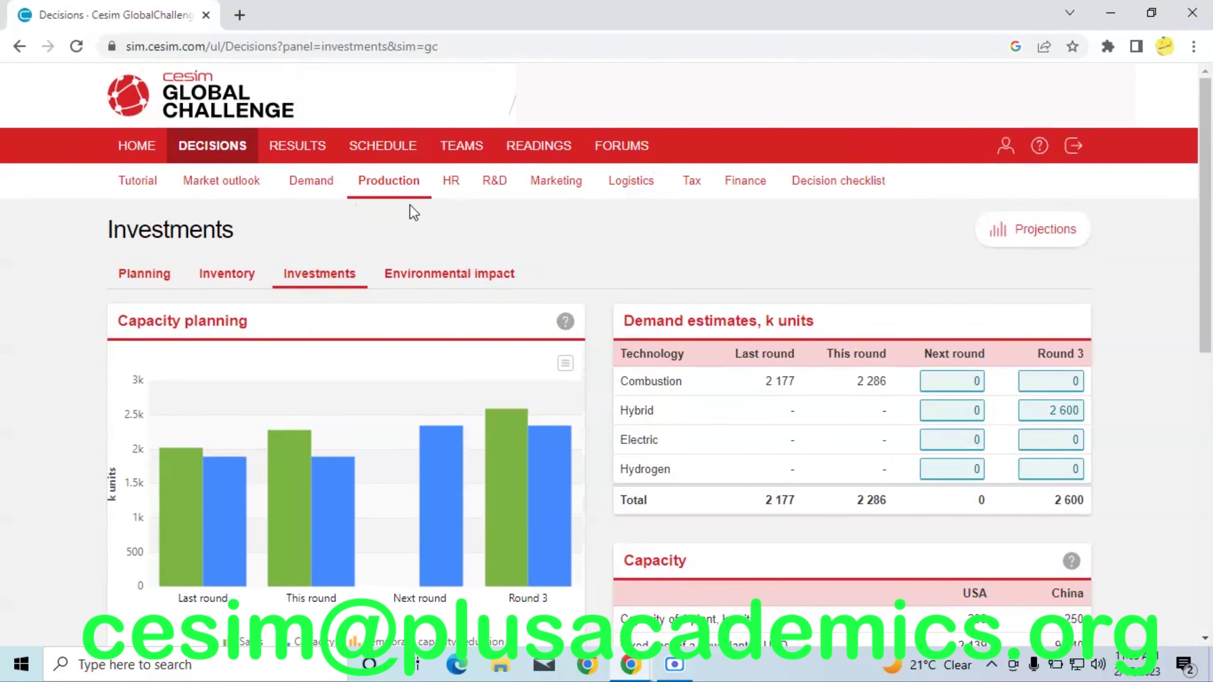
Examine the finance decisions, covering equity and liabilities, international treasury management, parent company debt and internal loans.
left_click(756, 185)
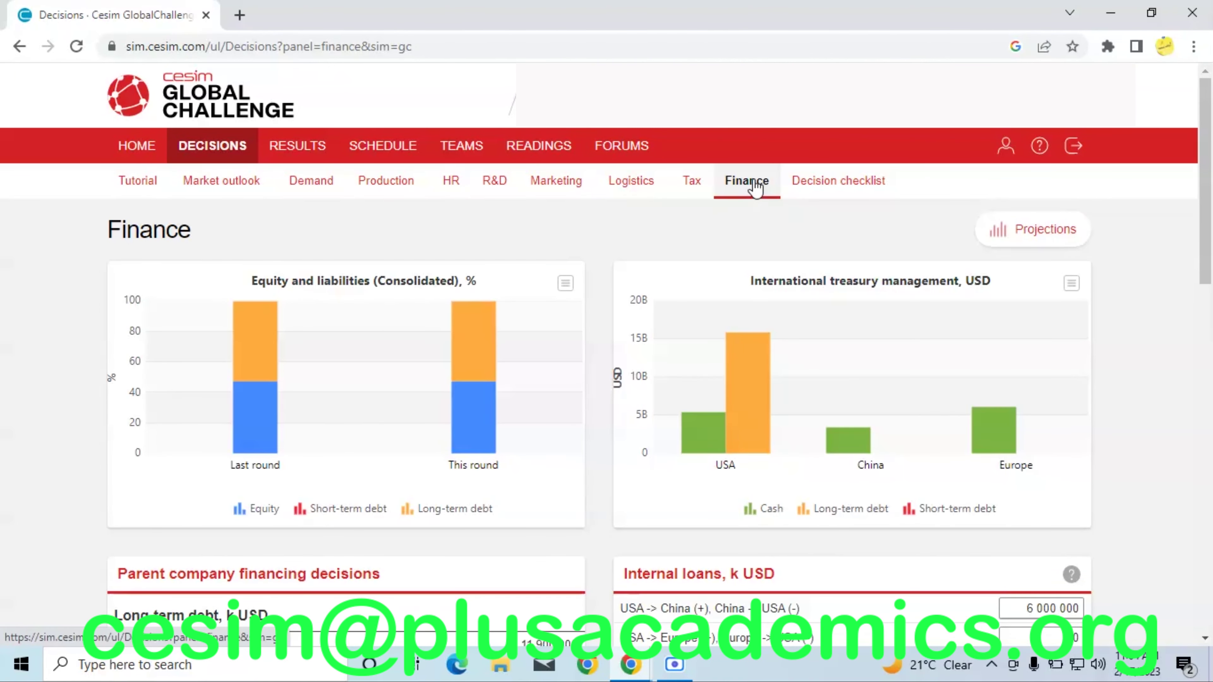
scroll(756, 185, "down", 2)
scroll(753, 178, "down", 15)
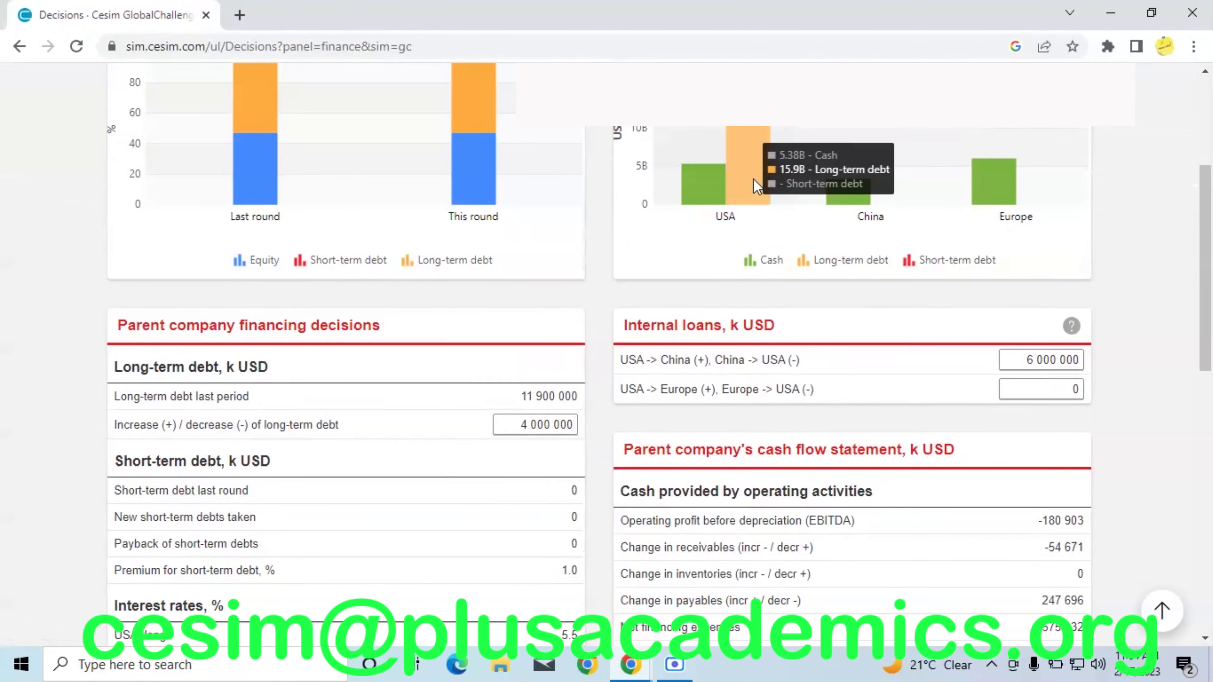
scroll(754, 179, "up", 10)
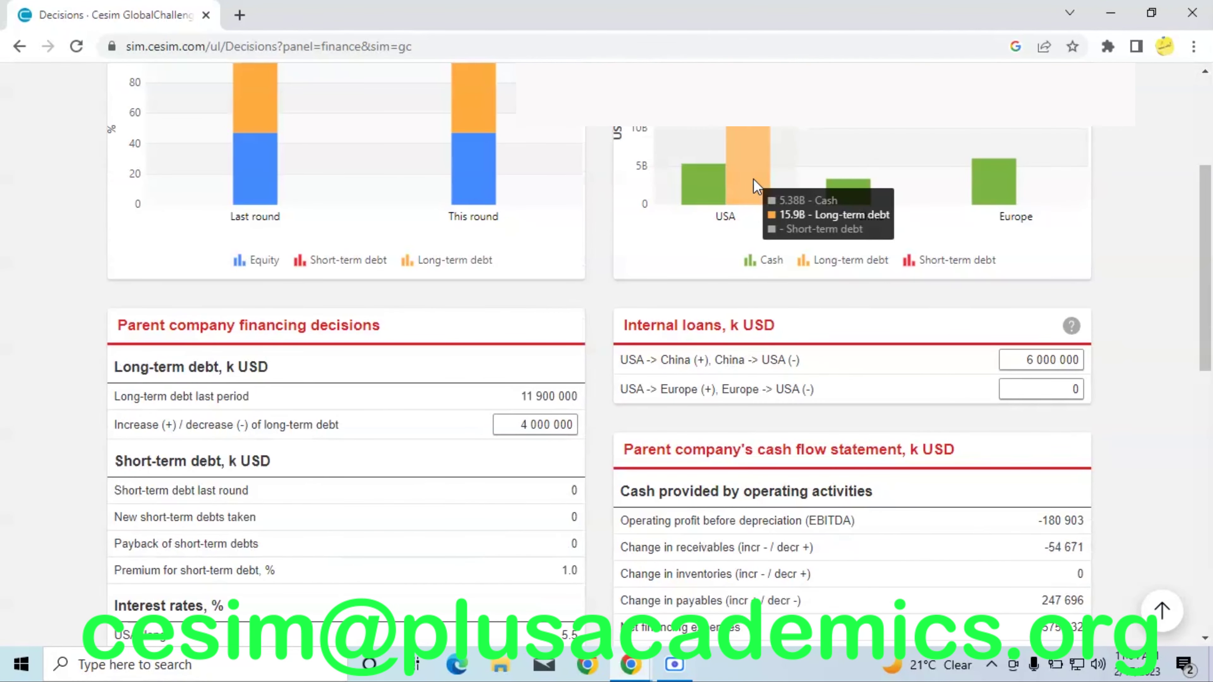
mouse_move(863, 198)
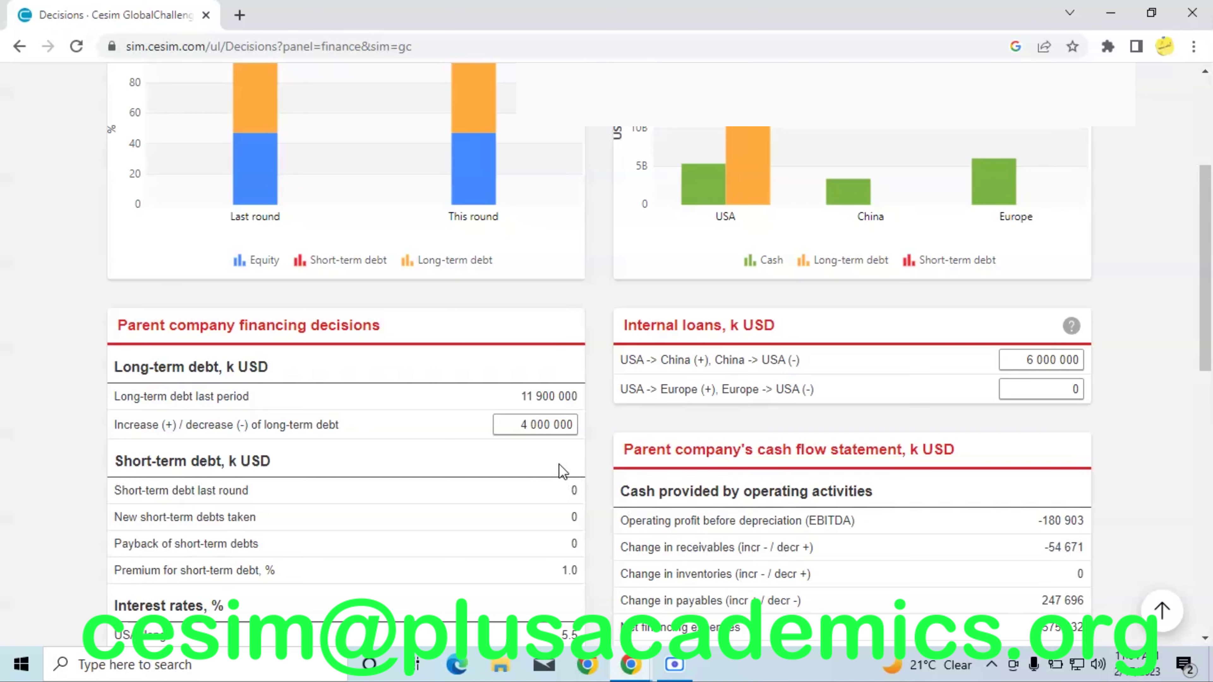
scroll(562, 471, "up", 5)
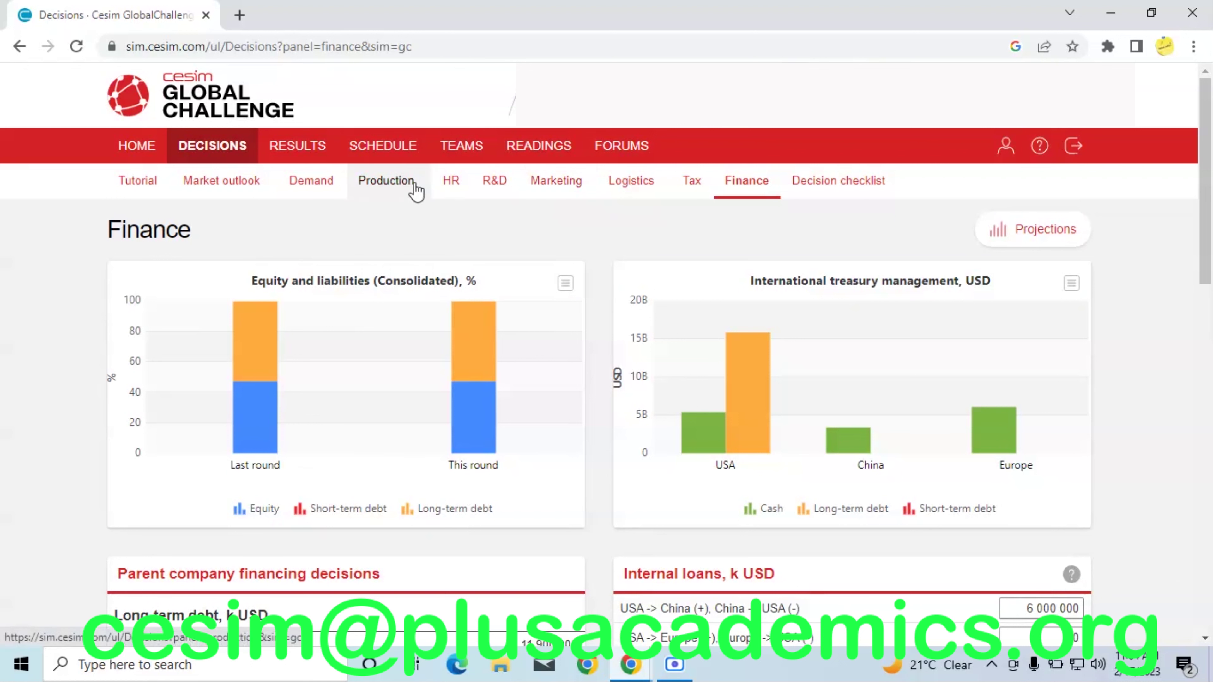
left_click(399, 187)
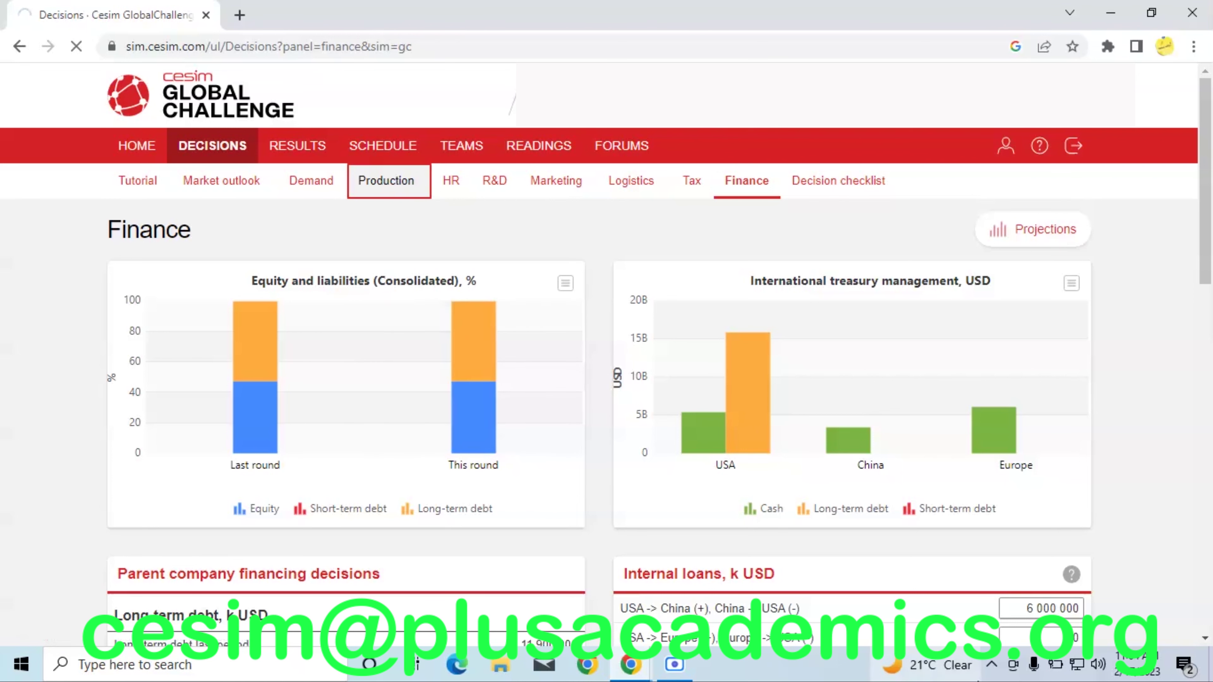
Examine the finance interest rates, the share capital decisions and the parent company's cash flows from operating, investment and financing activities.
scroll(752, 412, "down", 4)
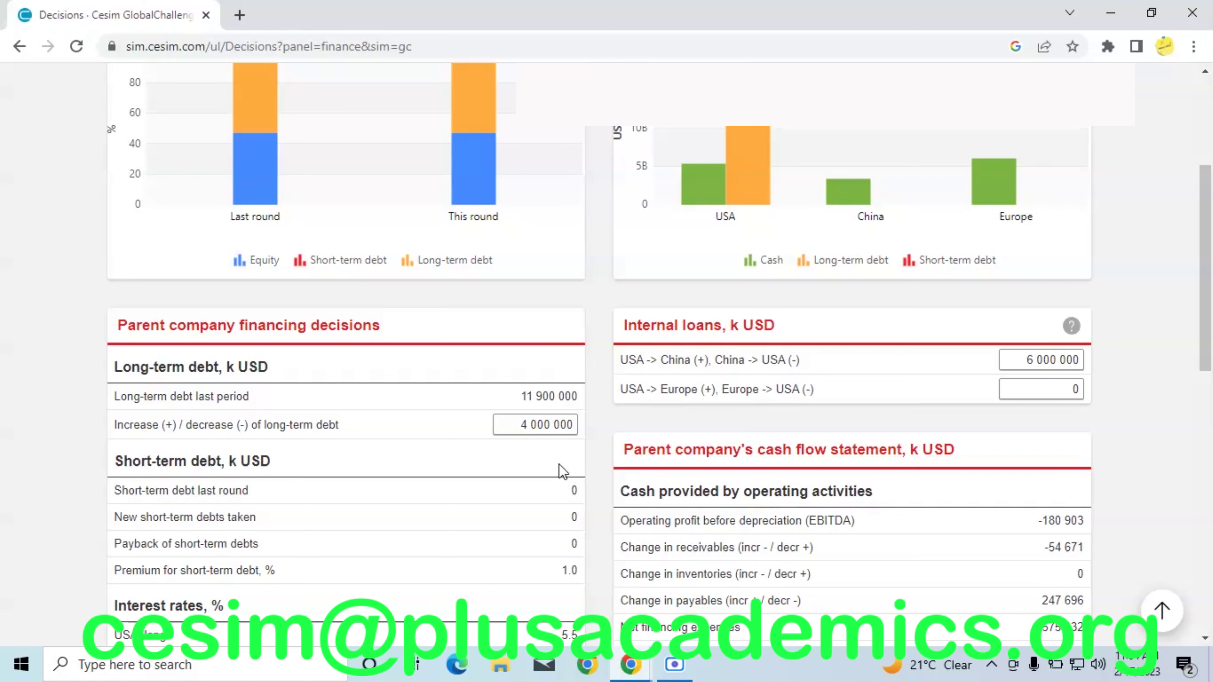
scroll(563, 471, "down", 8)
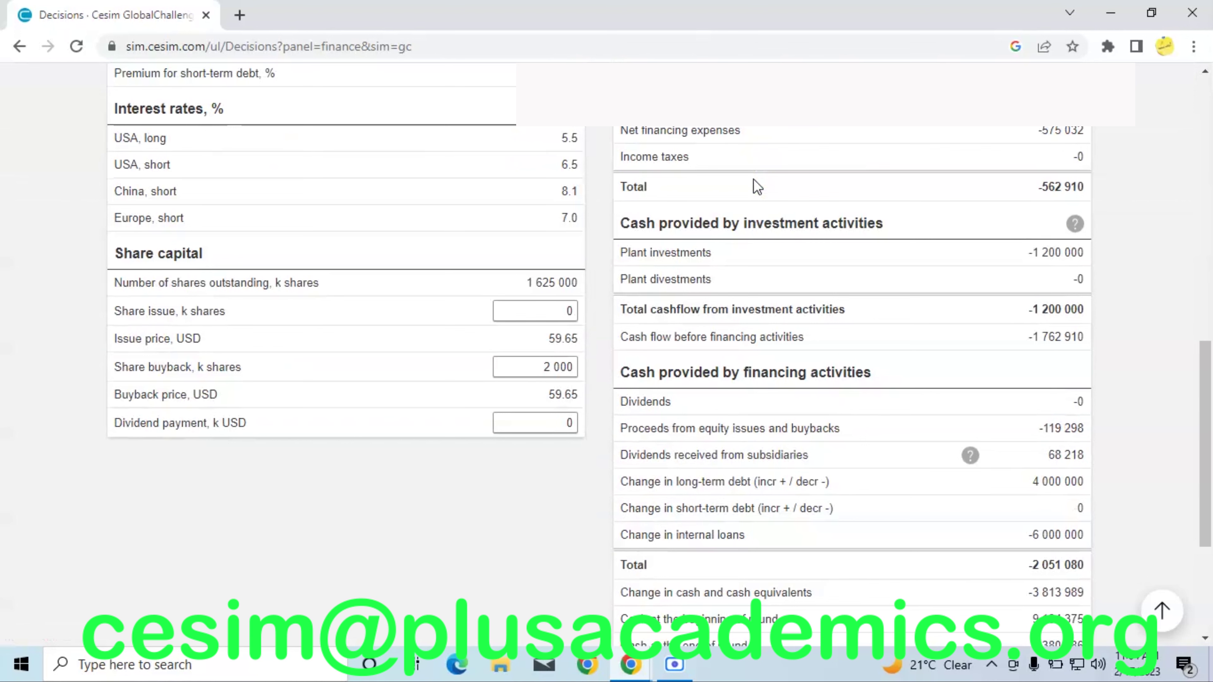
scroll(757, 186, "up", 1)
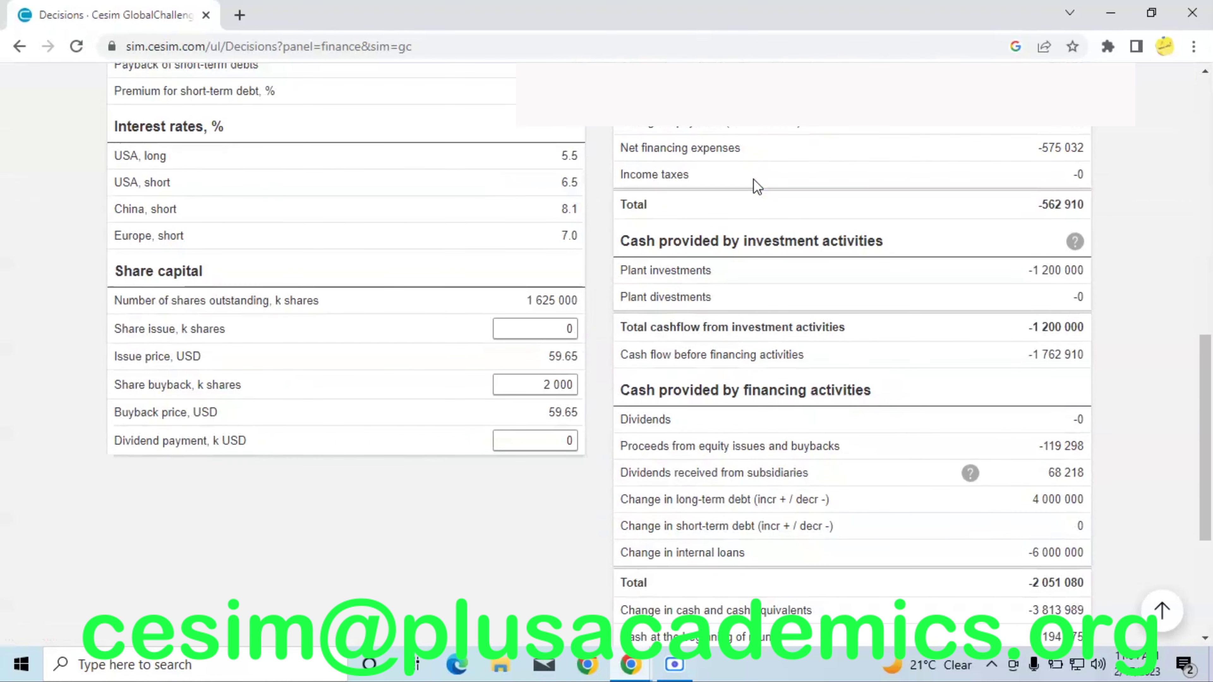
scroll(754, 179, "up", 1)
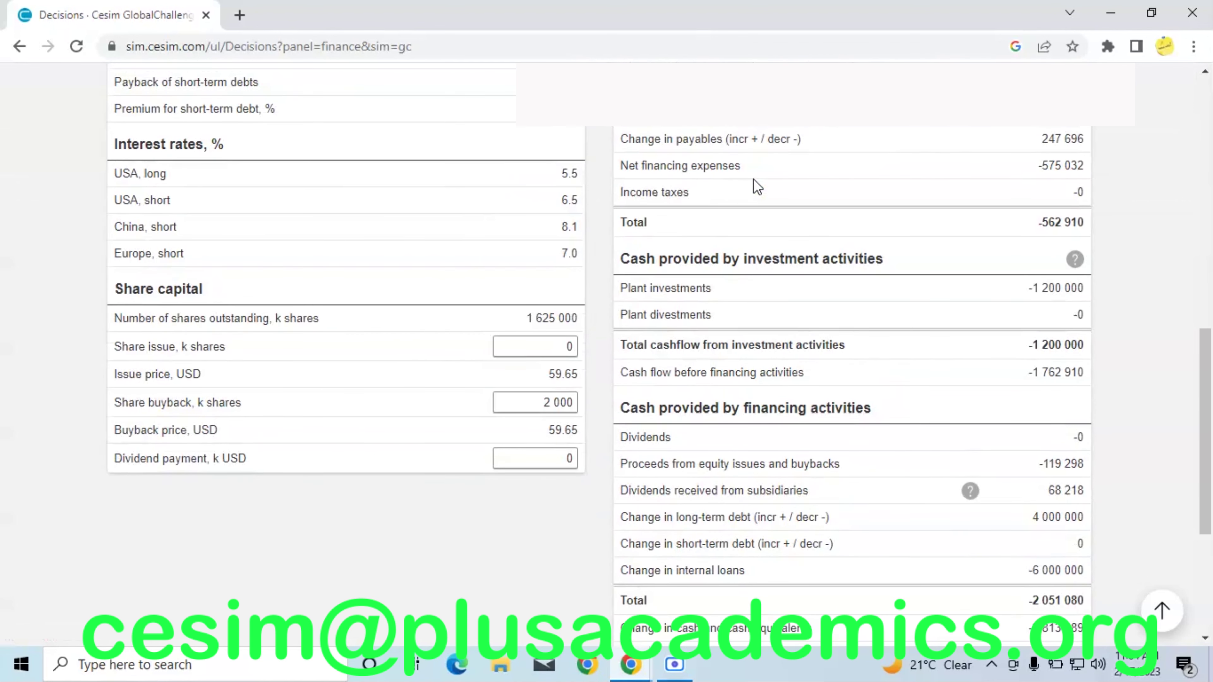
scroll(753, 180, "up", 2)
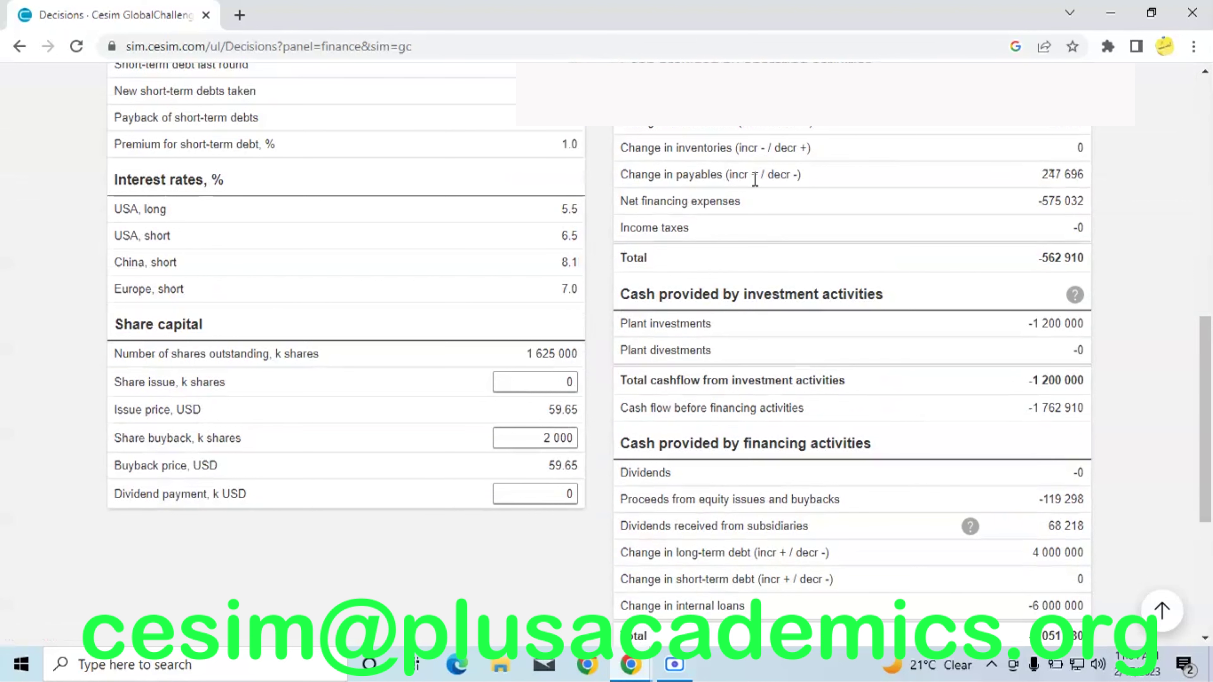
scroll(754, 179, "up", 4)
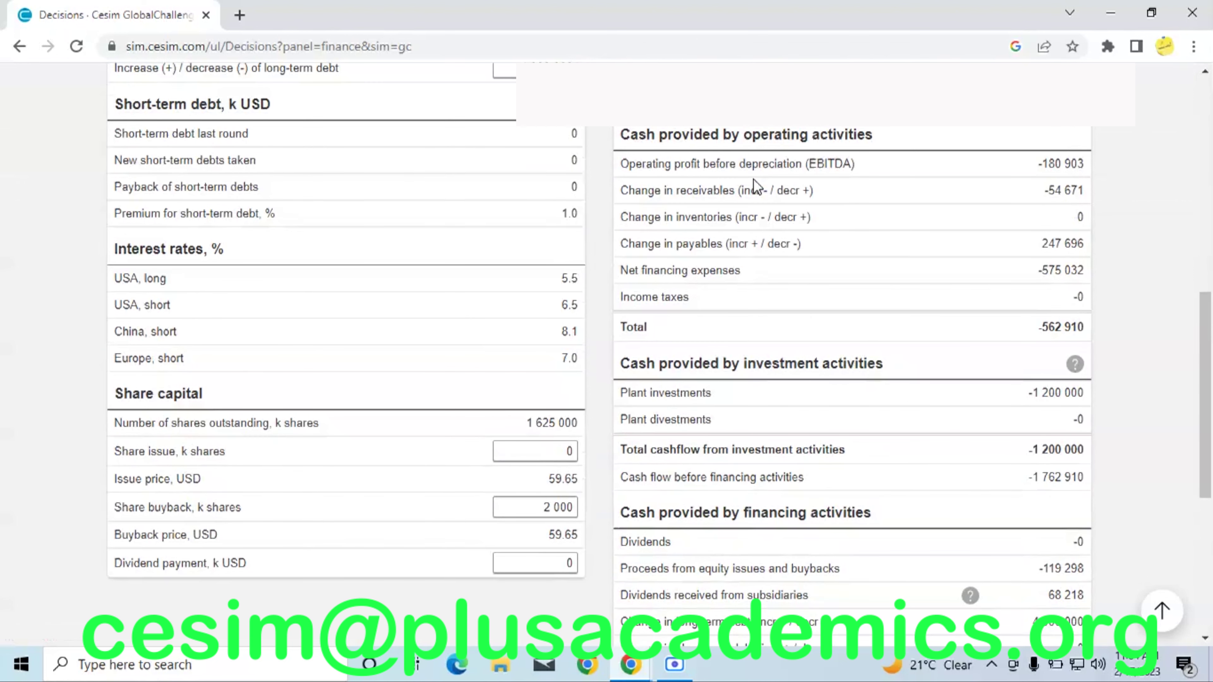
scroll(754, 179, "up", 1)
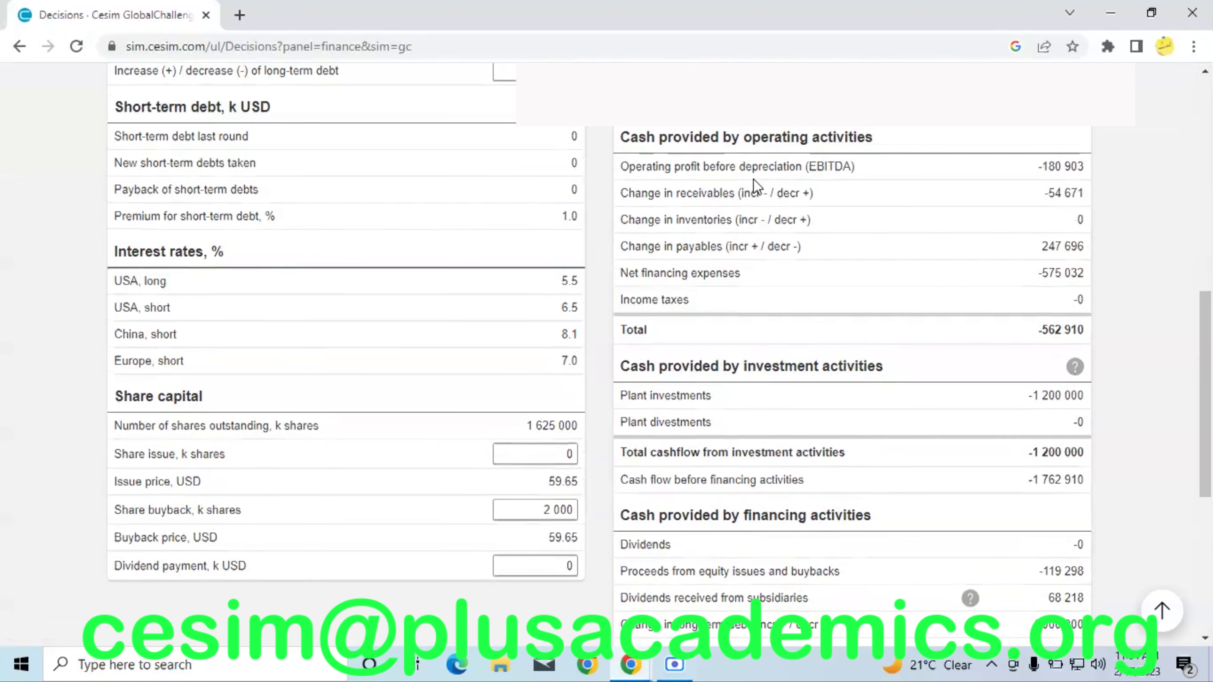
scroll(753, 178, "up", 3)
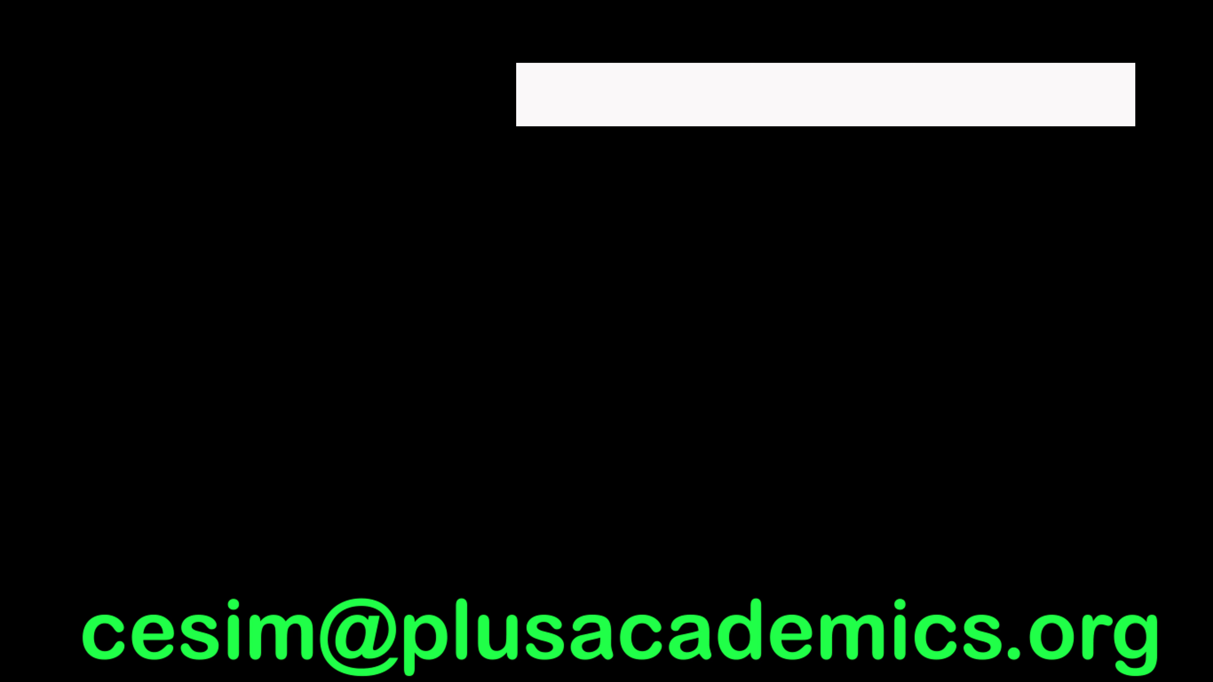